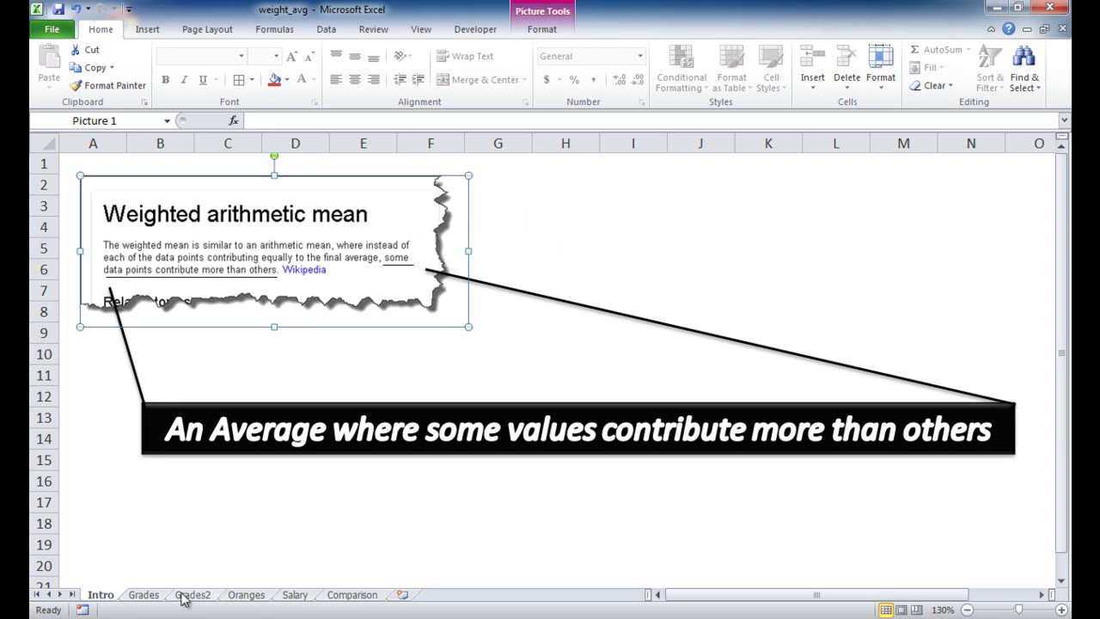
- Open the Grades sheet and examine the weight percentages and the formula behind Quiz1's weighted score
{"action": "left_click", "coordinate": [145, 595]}
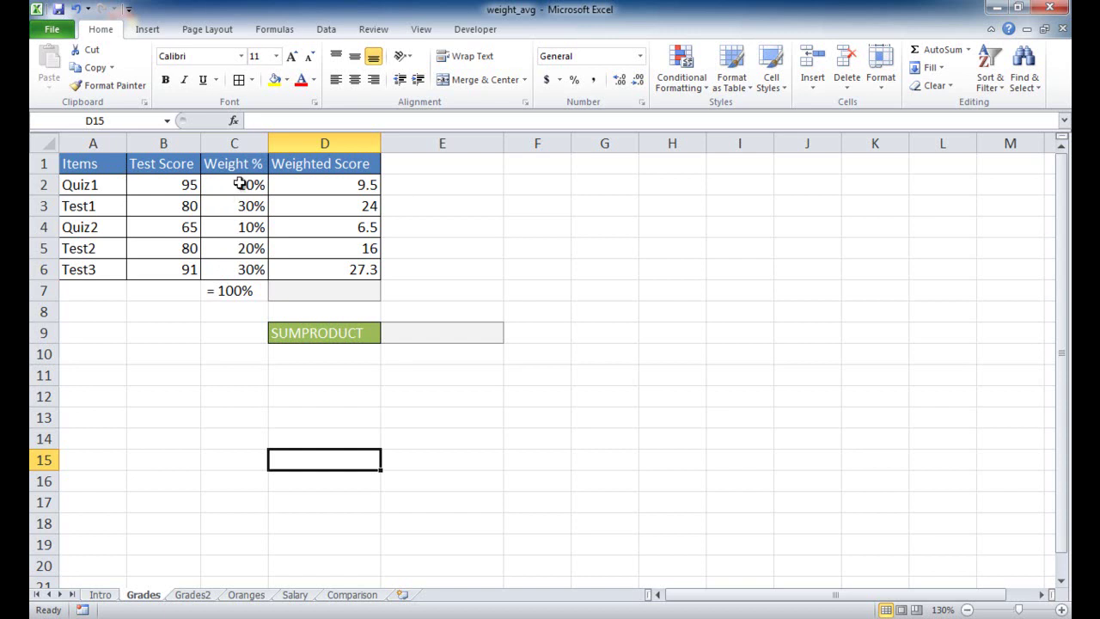
{"action": "left_click_drag", "start_coordinate": [240, 185], "coordinate": [240, 269]}
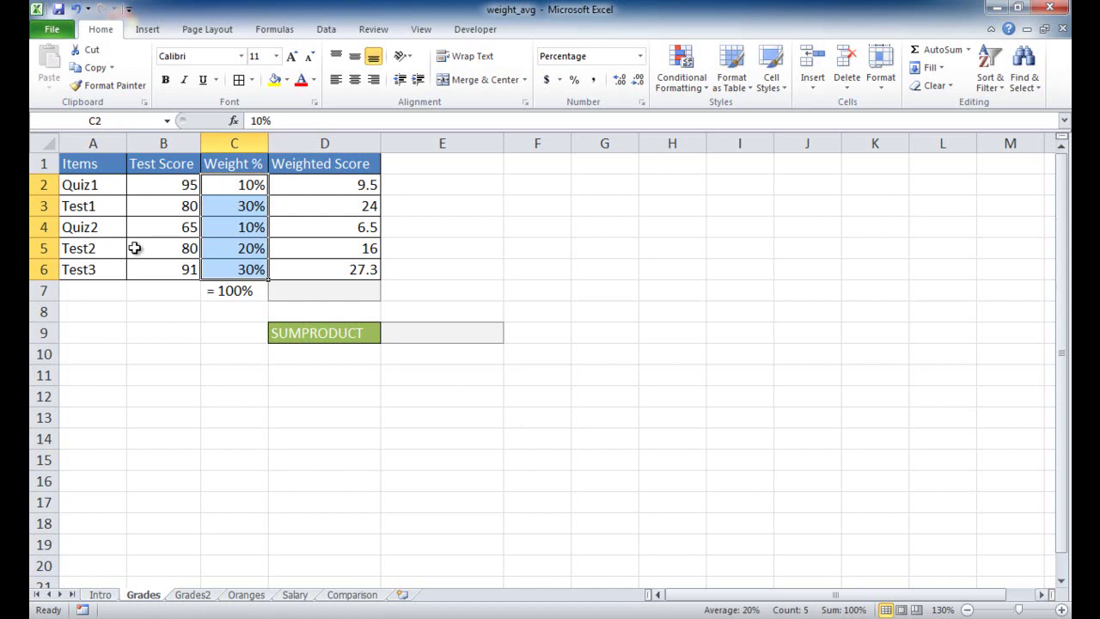
{"action": "left_click", "coordinate": [245, 292]}
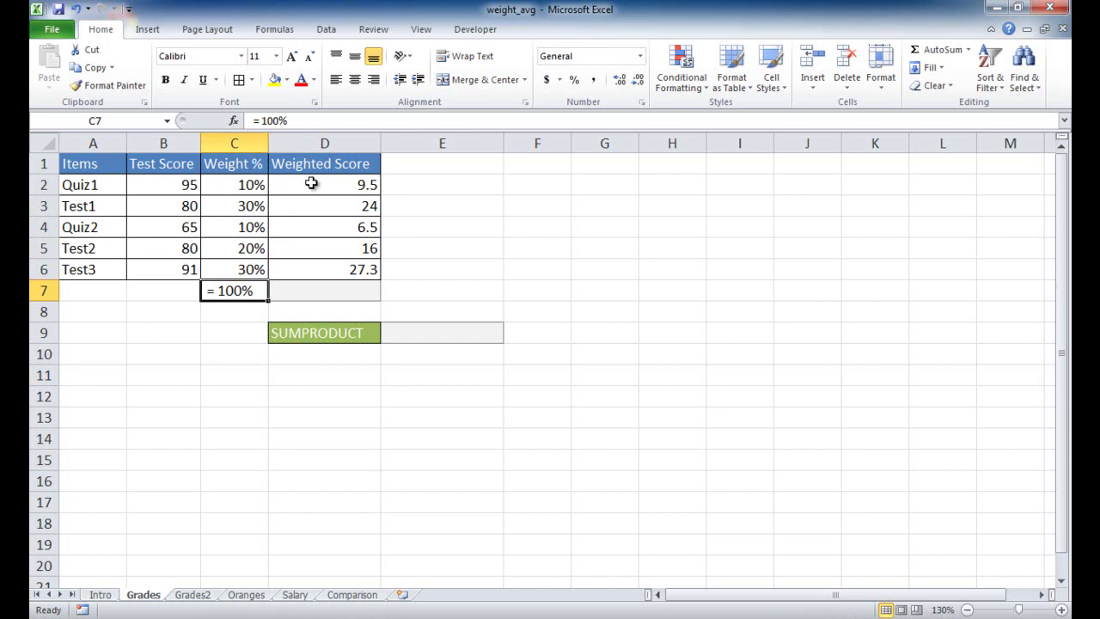
{"action": "left_click", "coordinate": [174, 187]}
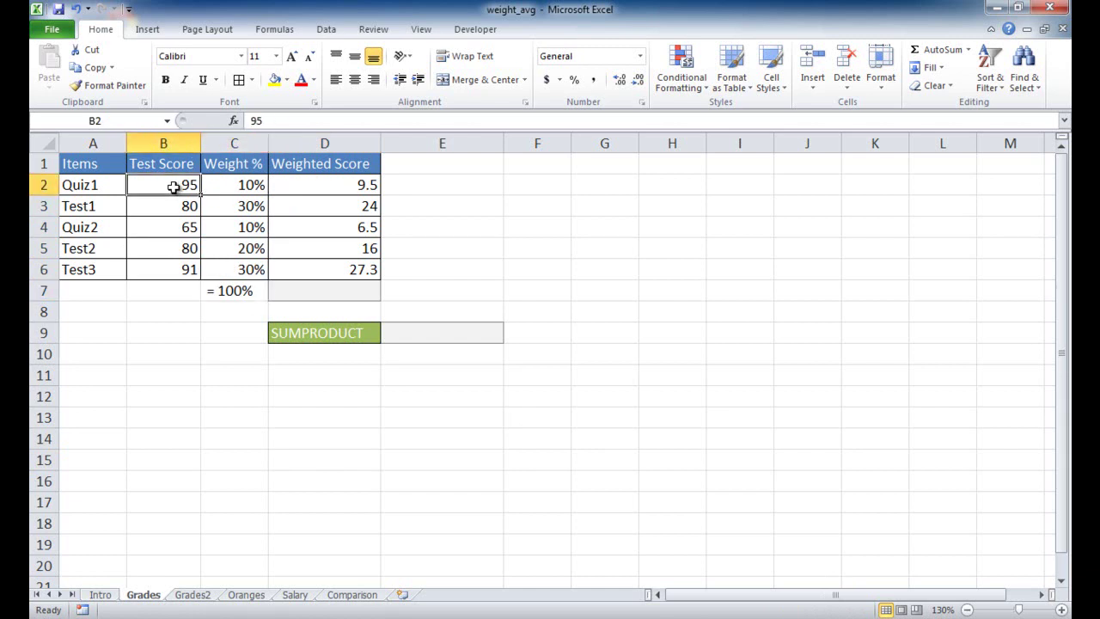
{"action": "left_click", "coordinate": [236, 186]}
{"action": "left_click", "coordinate": [306, 186]}
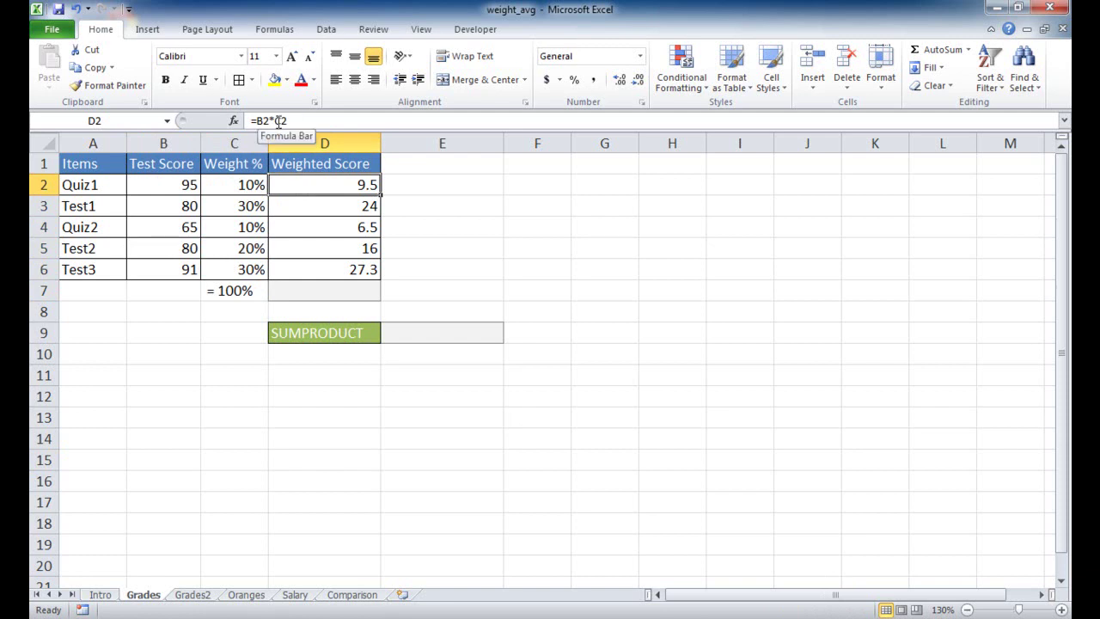
{"action": "left_click", "coordinate": [271, 122]}
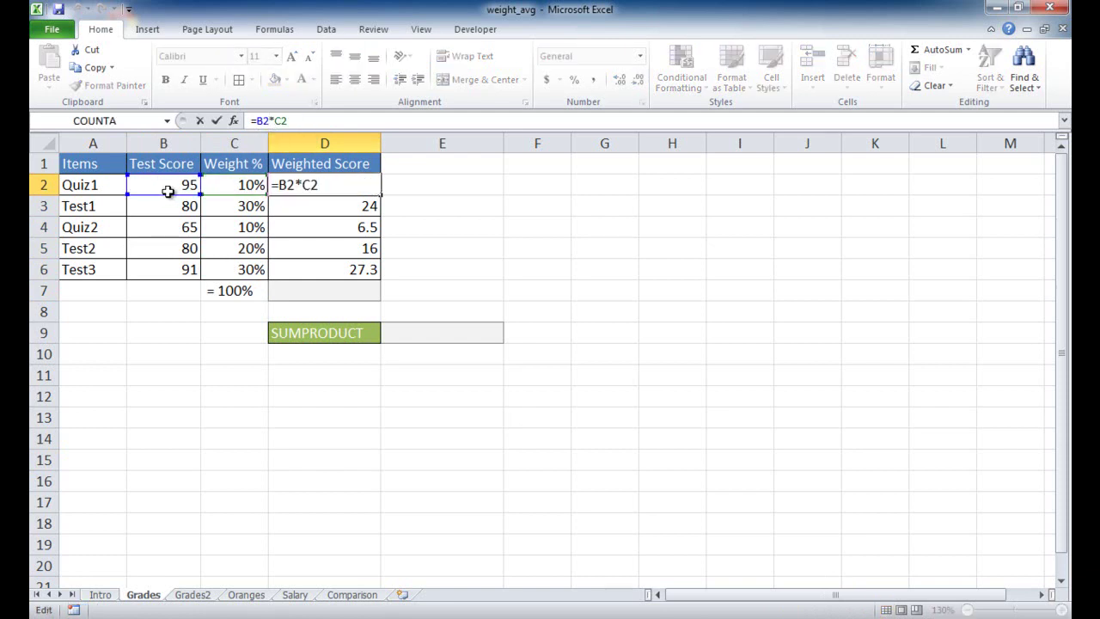
- Total the weighted scores D2:D6 in cell D7 with AutoSum
{"action": "left_click", "coordinate": [335, 290]}
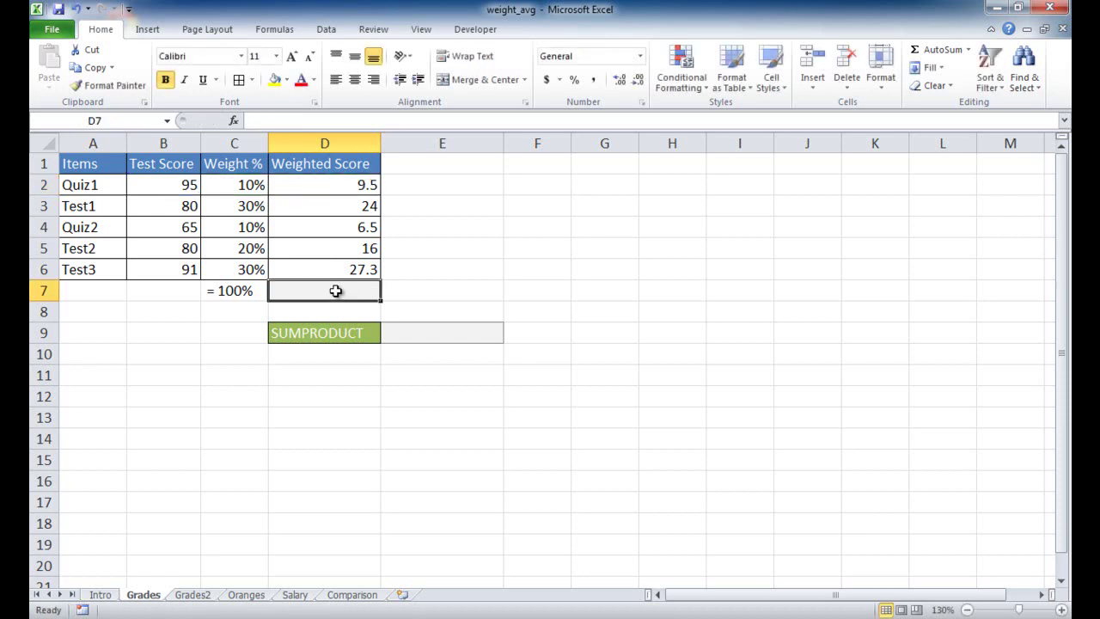
{"action": "left_click", "coordinate": [935, 49]}
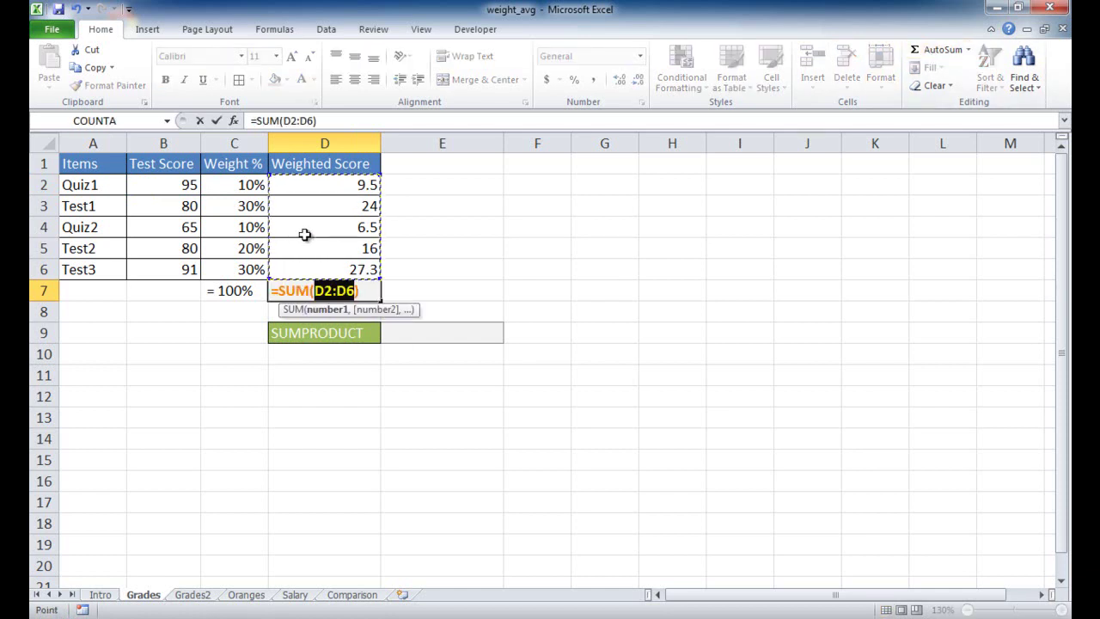
{"action": "key", "text": "Return"}
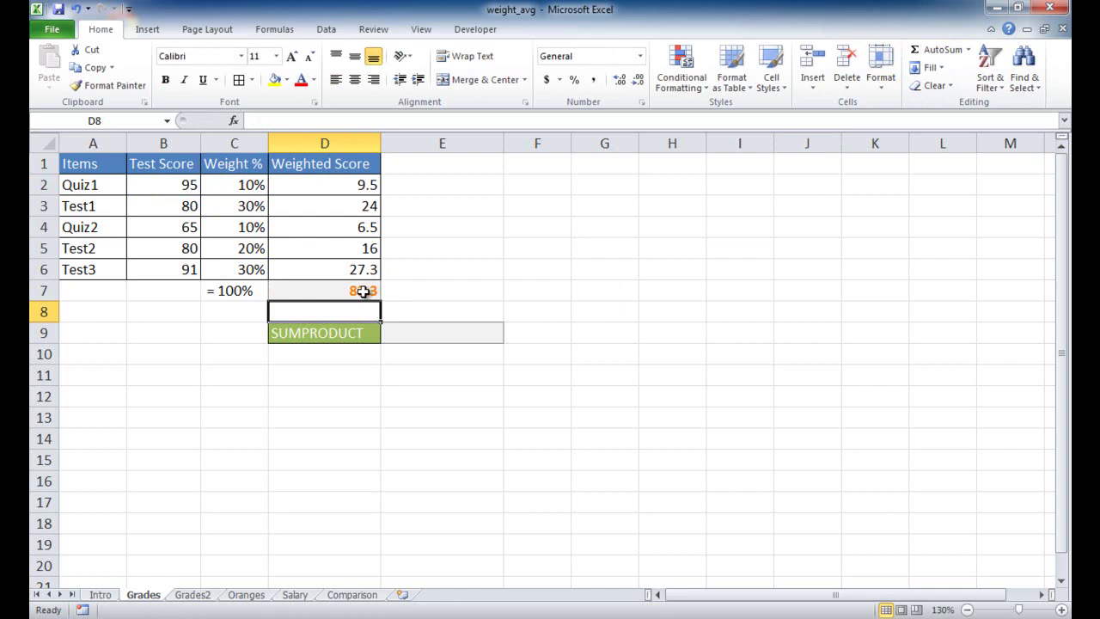
- Compare the plain average of the test scores B2:B6 with the weighted total in D7
{"action": "left_click", "coordinate": [169, 183]}
{"action": "left_click_drag", "start_coordinate": [169, 183], "coordinate": [166, 272]}
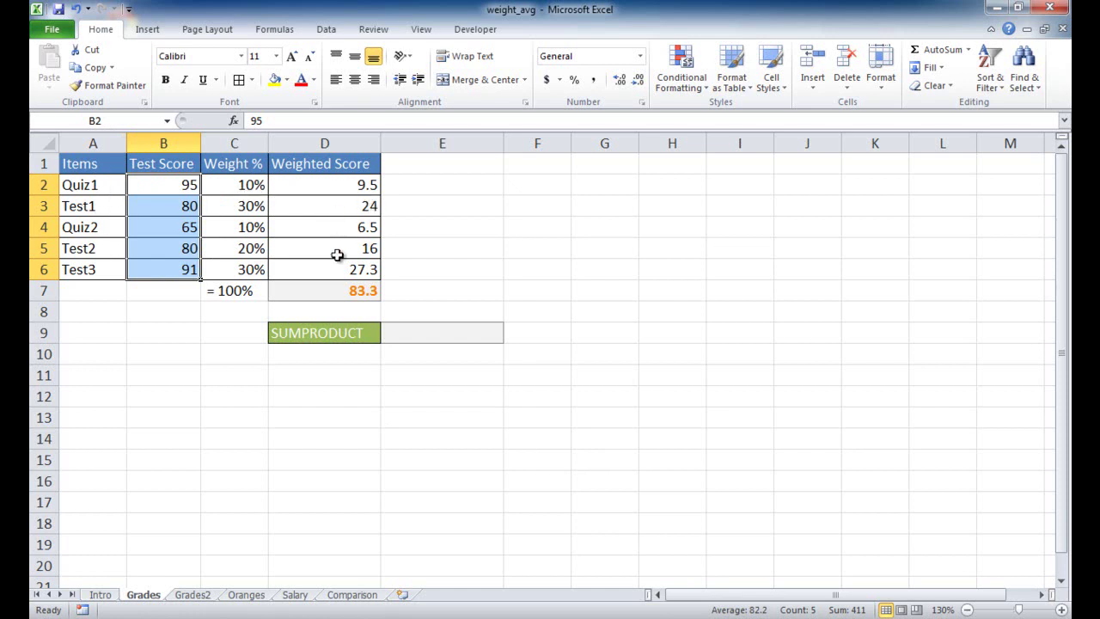
{"action": "left_click", "coordinate": [363, 291]}
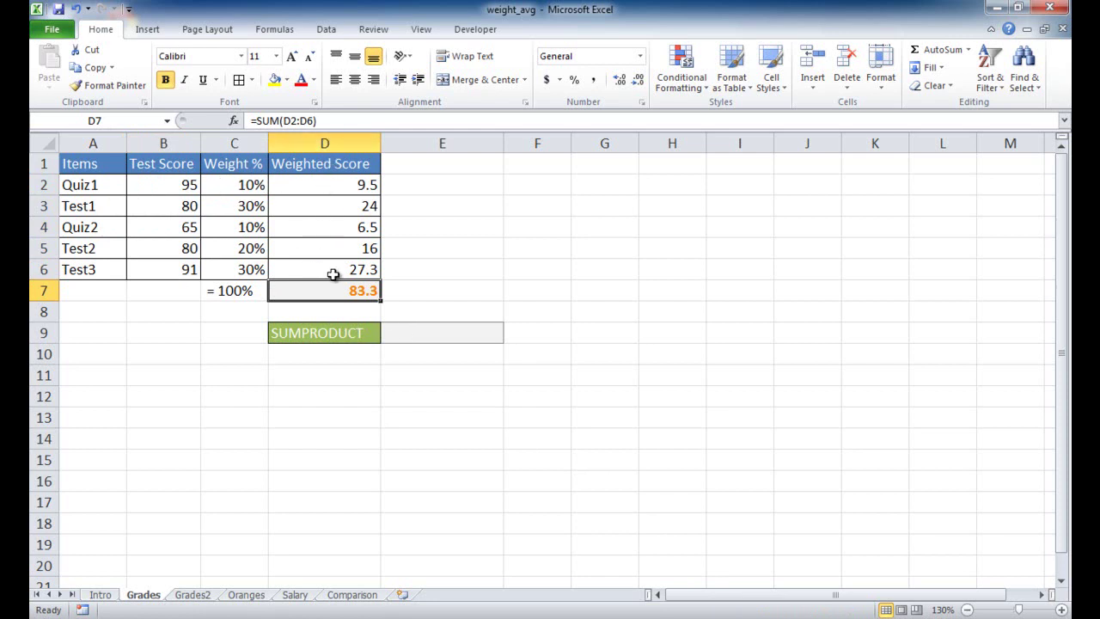
- Calculate the weighted average in cell E9 with the formula =SUMPRODUCT(B2:B6,C2:C6)
{"action": "left_click", "coordinate": [406, 331]}
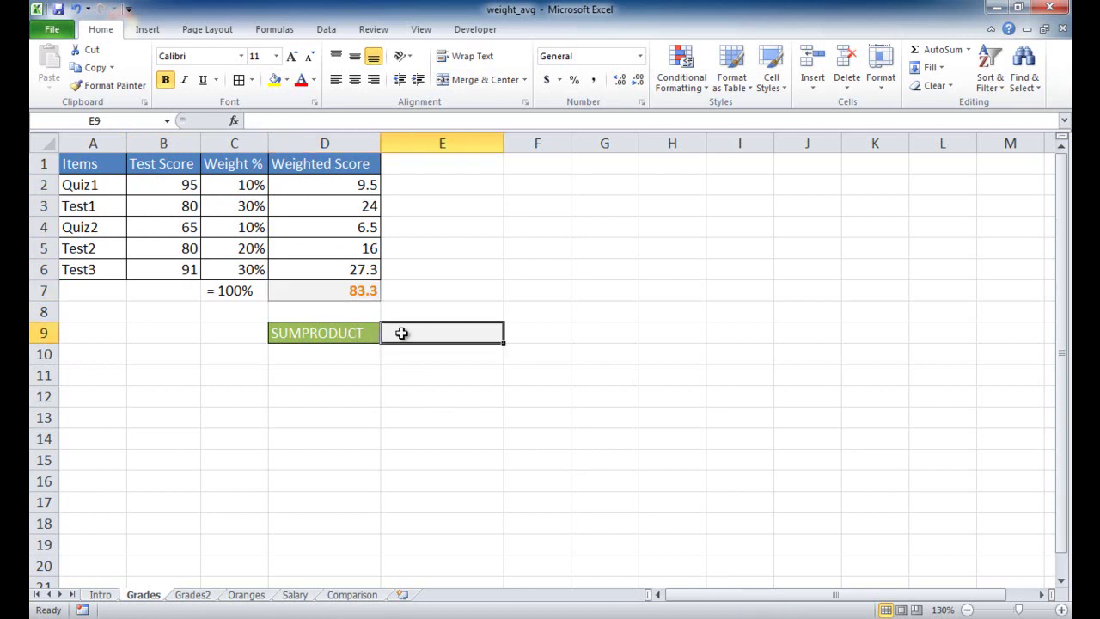
{"action": "type", "text": "="}
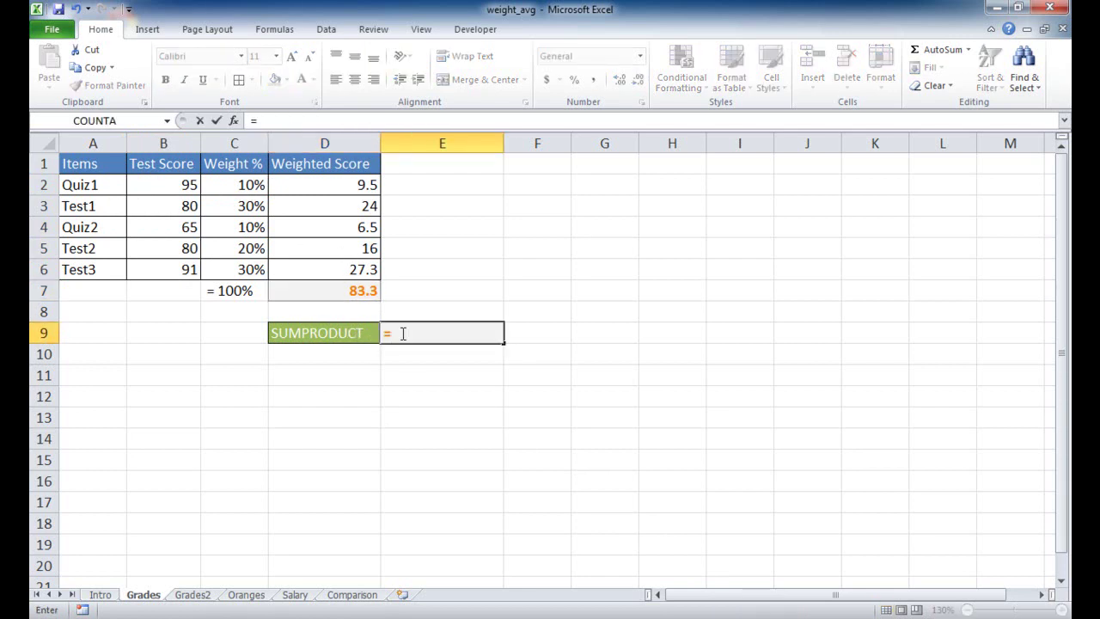
{"action": "type", "text": "sumpro"}
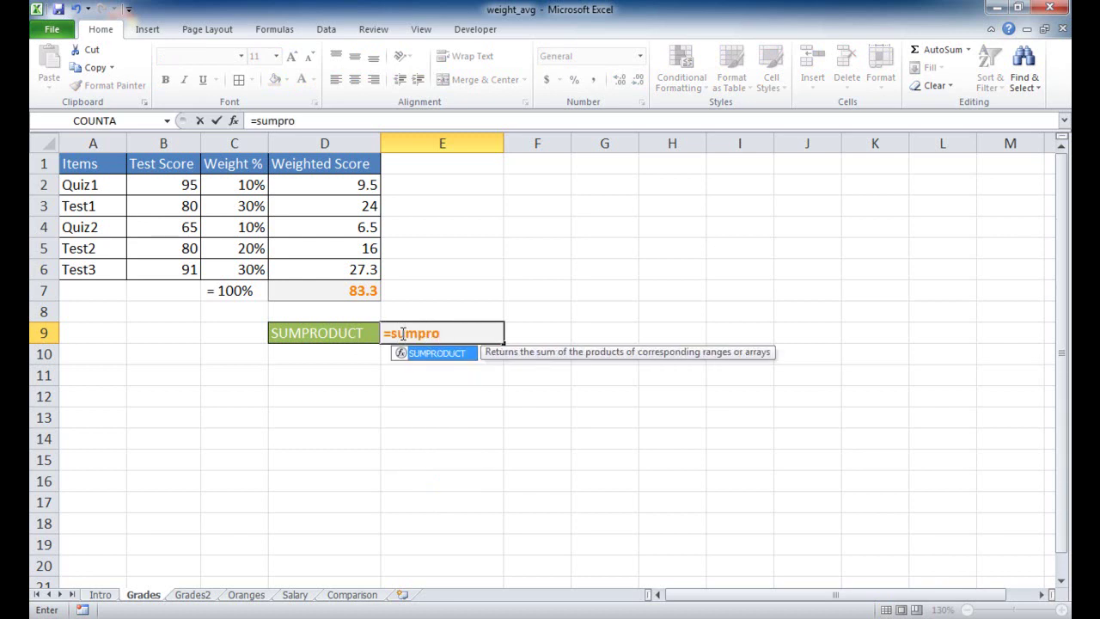
{"action": "key", "text": "Tab"}
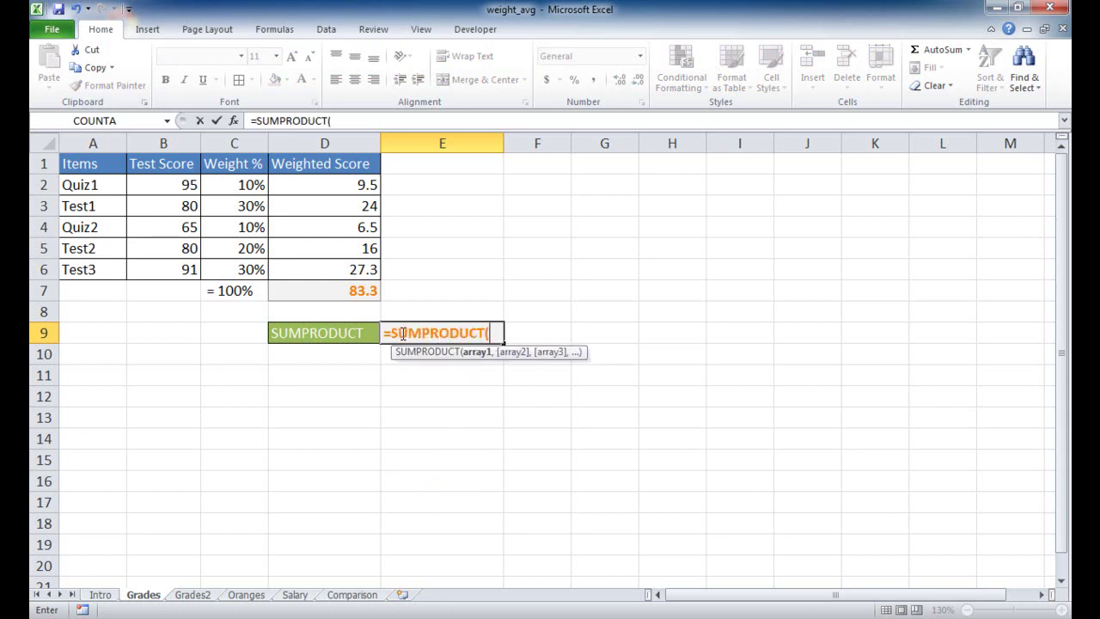
{"action": "left_click", "coordinate": [174, 184]}
{"action": "left_click_drag", "start_coordinate": [174, 184], "coordinate": [163, 268]}
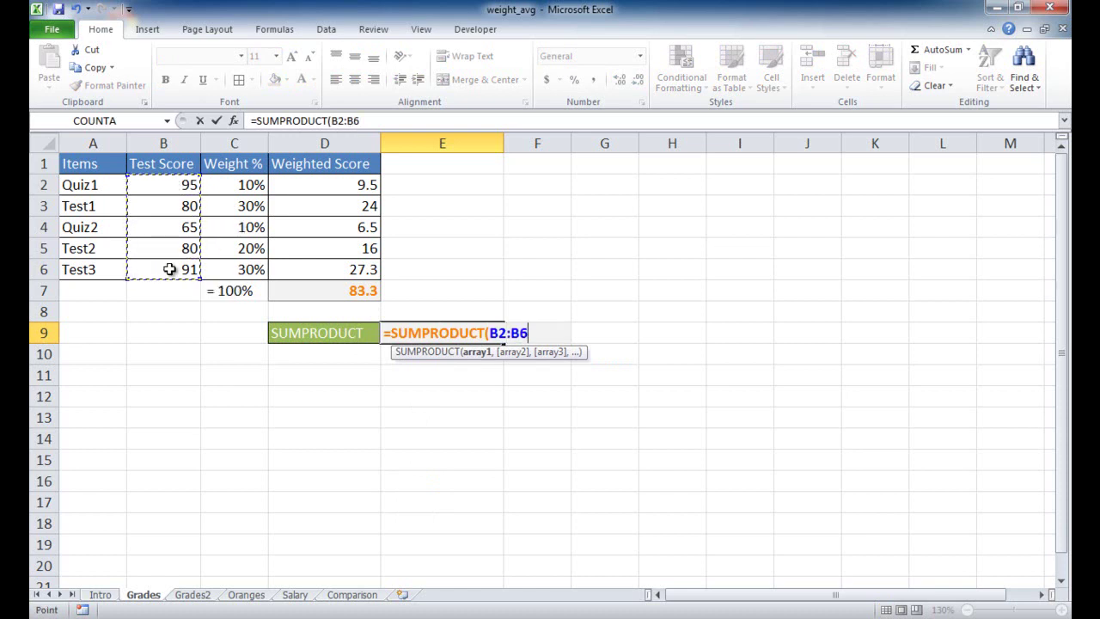
{"action": "type", "text": ","}
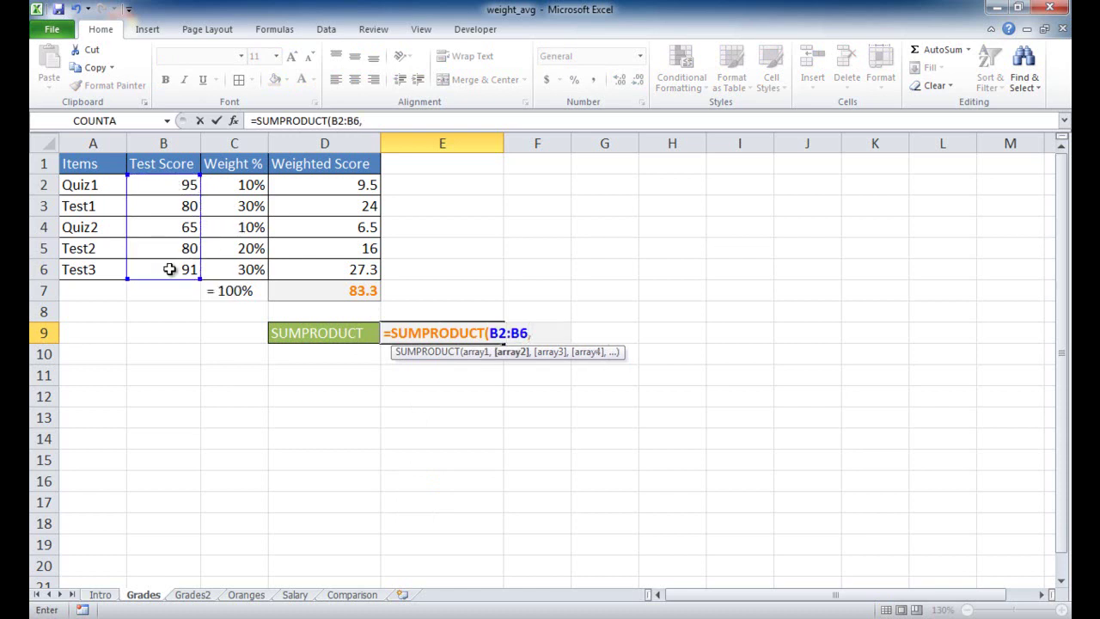
{"action": "left_click_drag", "start_coordinate": [234, 184], "coordinate": [236, 269]}
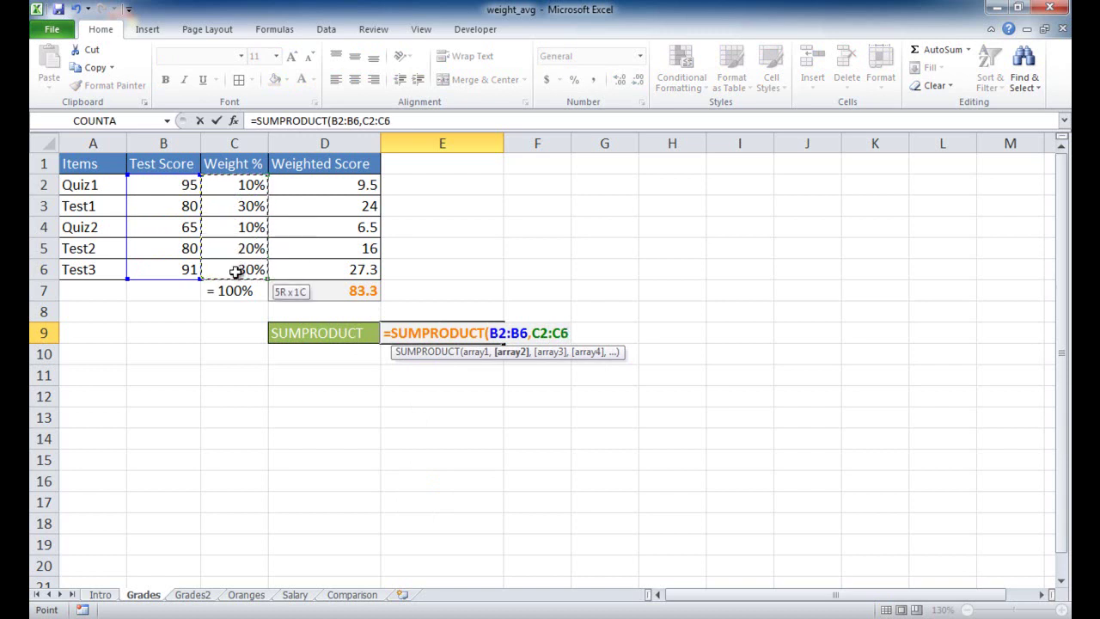
{"action": "type", "text": ")"}
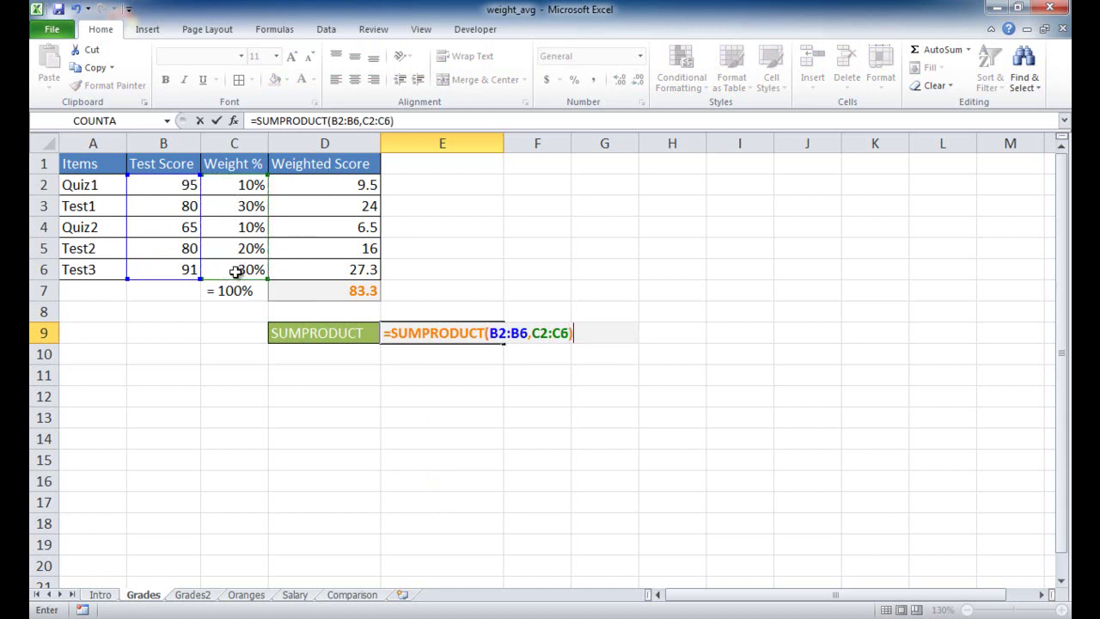
{"action": "key", "text": "Return"}
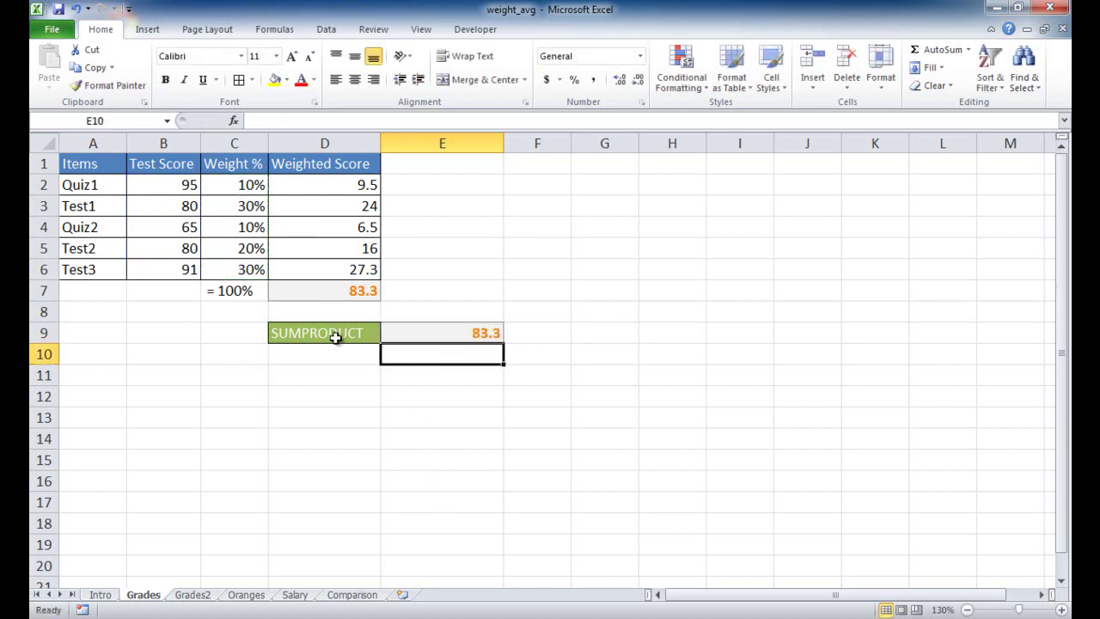
{"action": "left_click", "coordinate": [467, 332]}
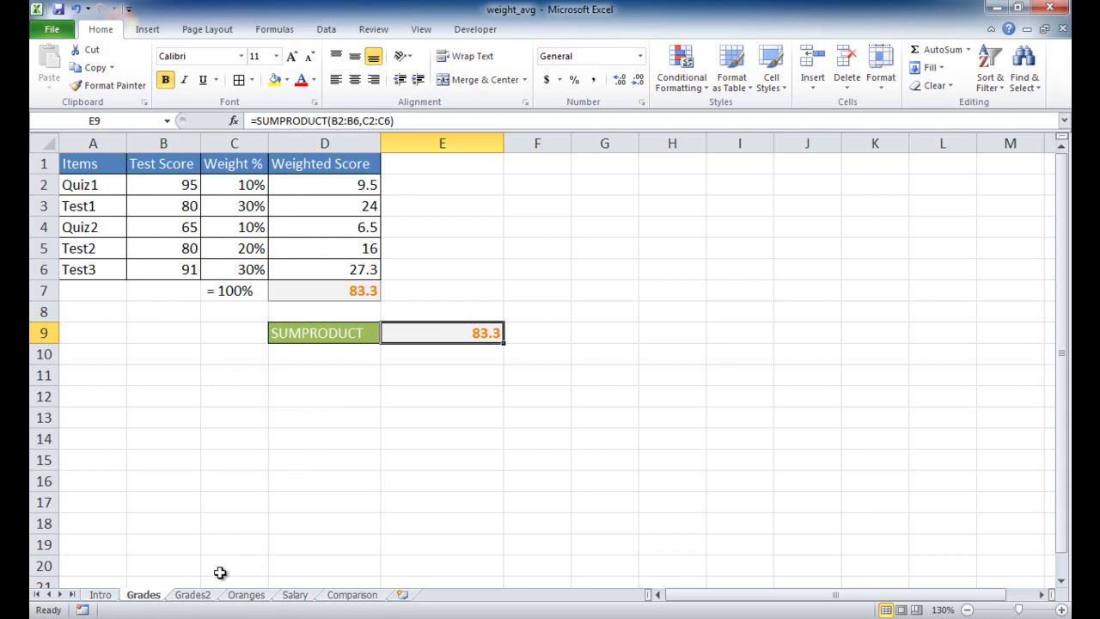
- Open the Grades2 sheet and examine its whole-number weights, the test scores and the weighted score formula
{"action": "left_click", "coordinate": [194, 595]}
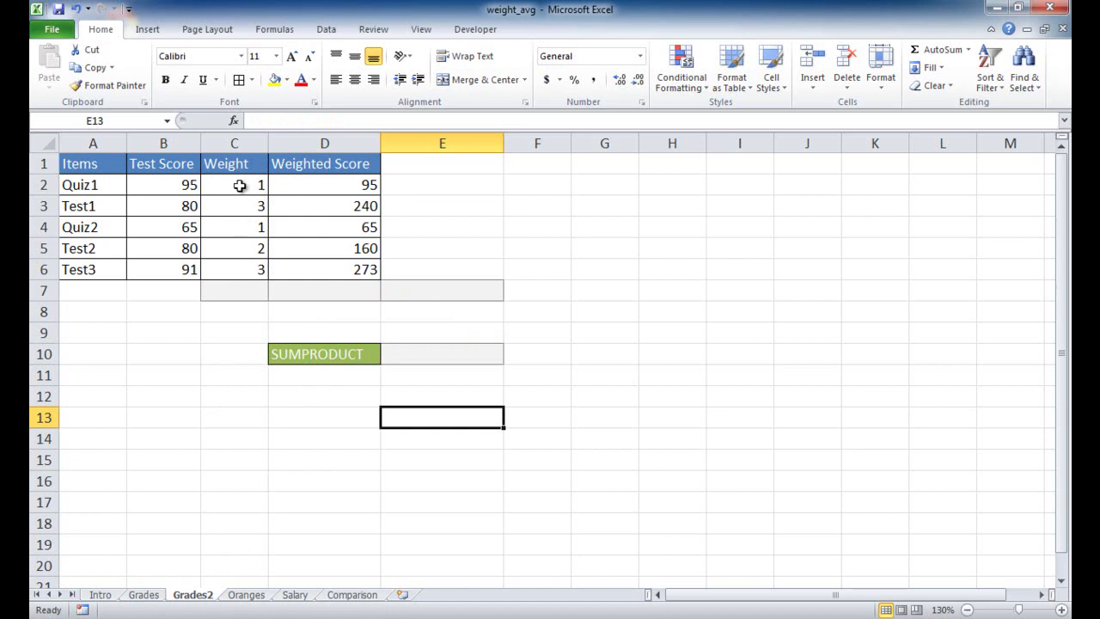
{"action": "left_click_drag", "start_coordinate": [238, 189], "coordinate": [236, 275]}
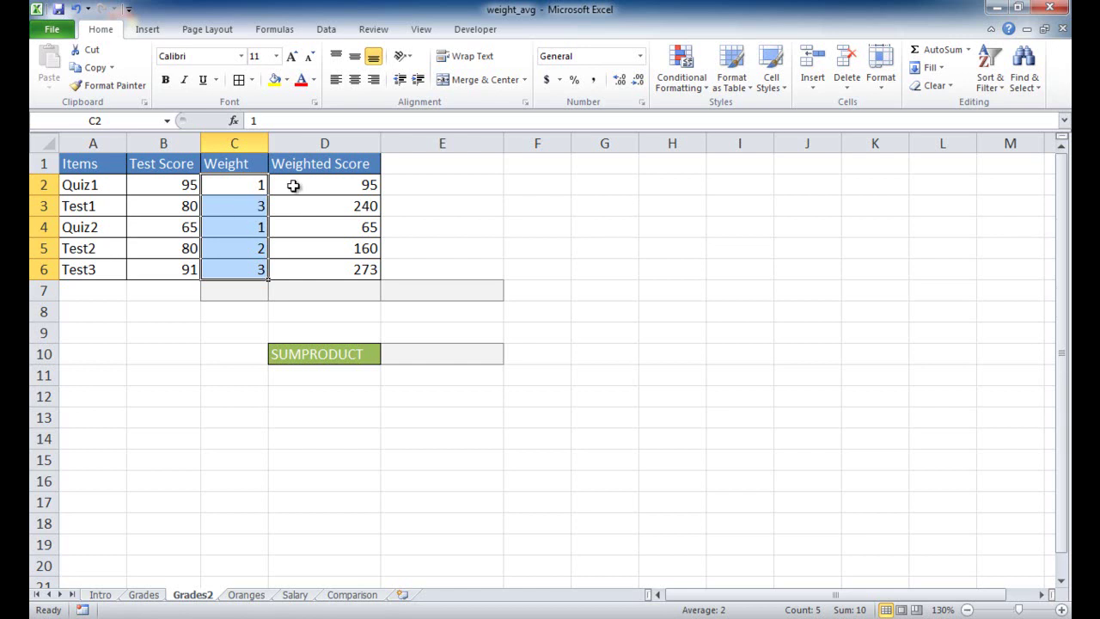
{"action": "left_click", "coordinate": [179, 185]}
{"action": "left_click", "coordinate": [229, 184]}
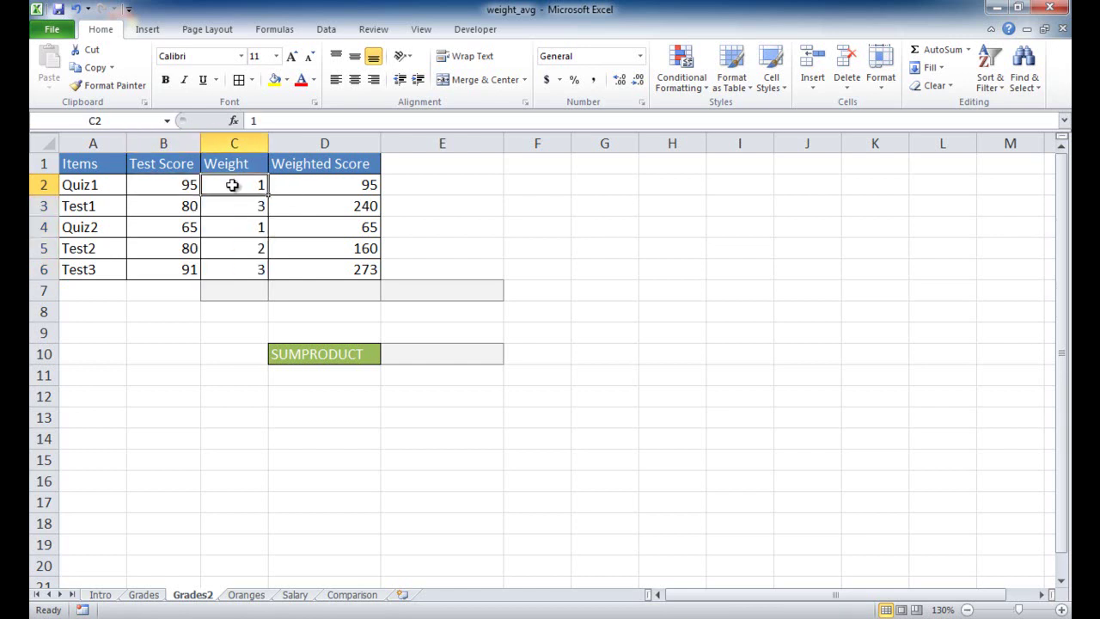
{"action": "left_click", "coordinate": [169, 185]}
{"action": "left_click", "coordinate": [227, 182]}
{"action": "left_click", "coordinate": [244, 208]}
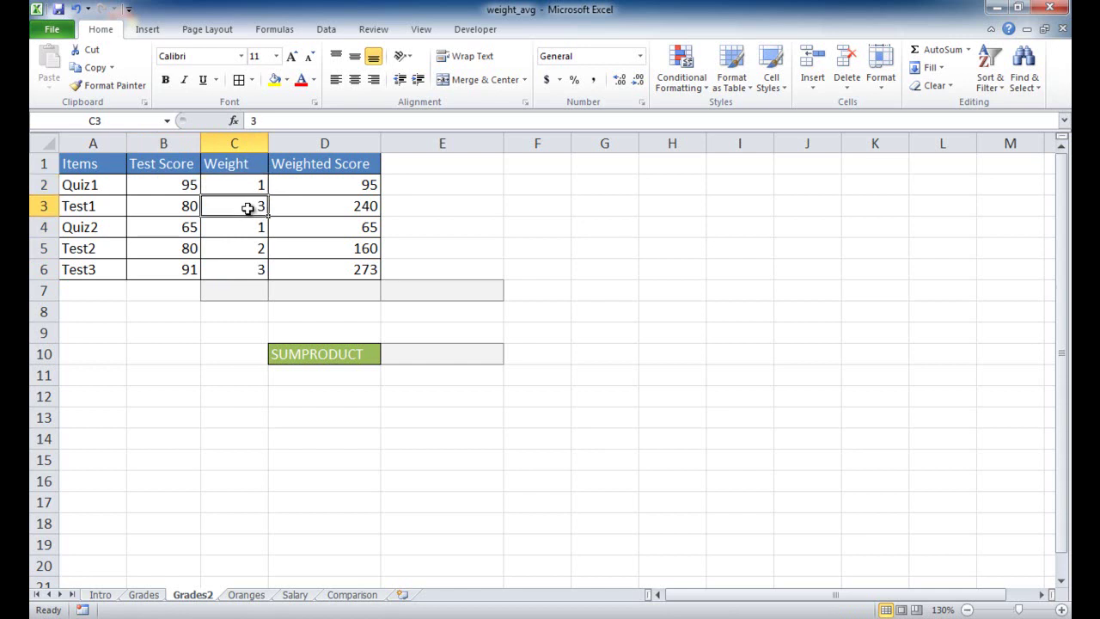
{"action": "left_click", "coordinate": [242, 226]}
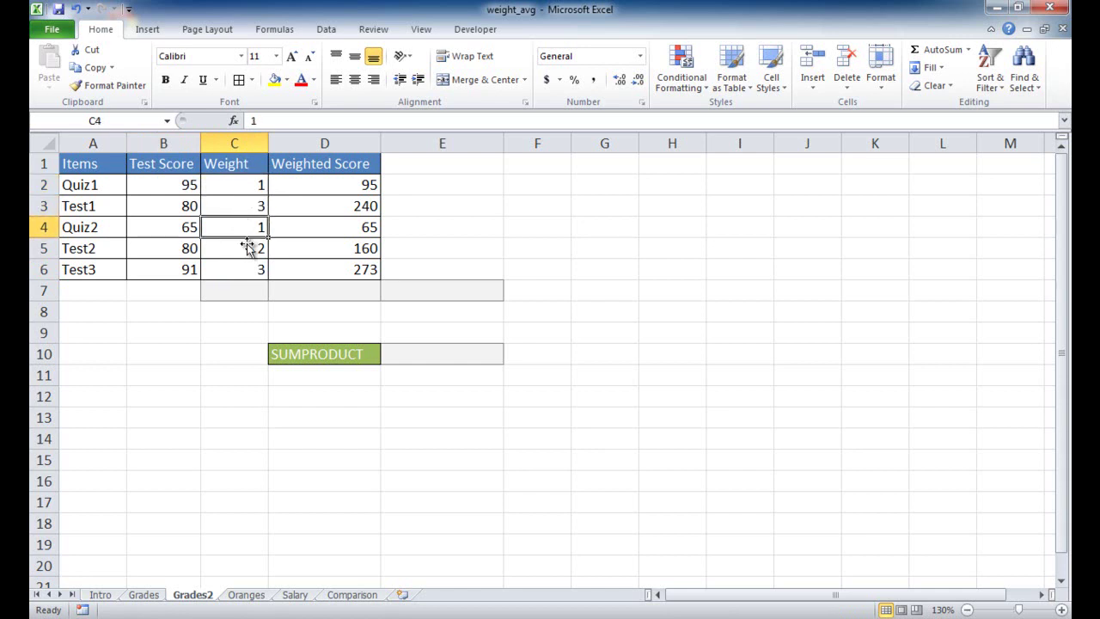
{"action": "left_click", "coordinate": [314, 186]}
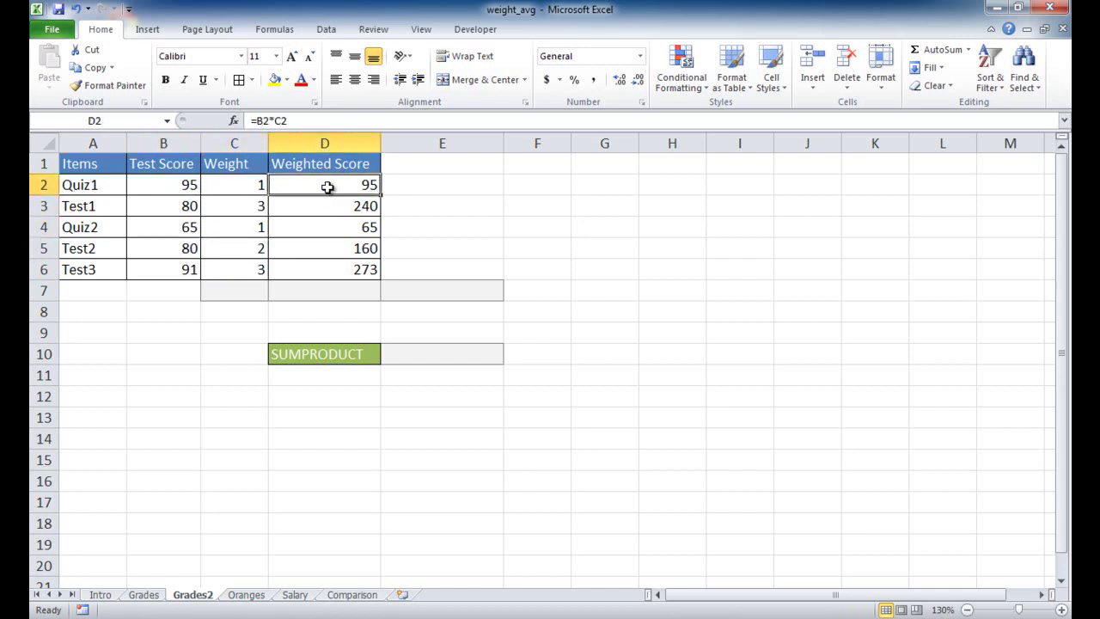
- Total the weighted scores in D7 and the weights in C7 with AutoSum
{"action": "left_click", "coordinate": [330, 289]}
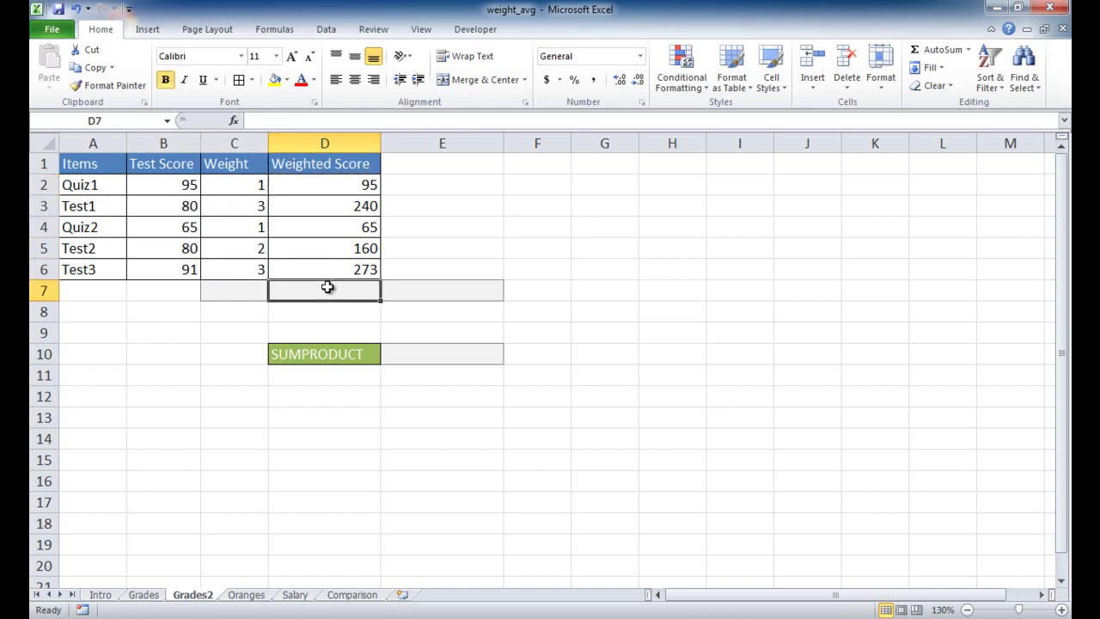
{"action": "left_click", "coordinate": [928, 49]}
{"action": "key", "text": "Return"}
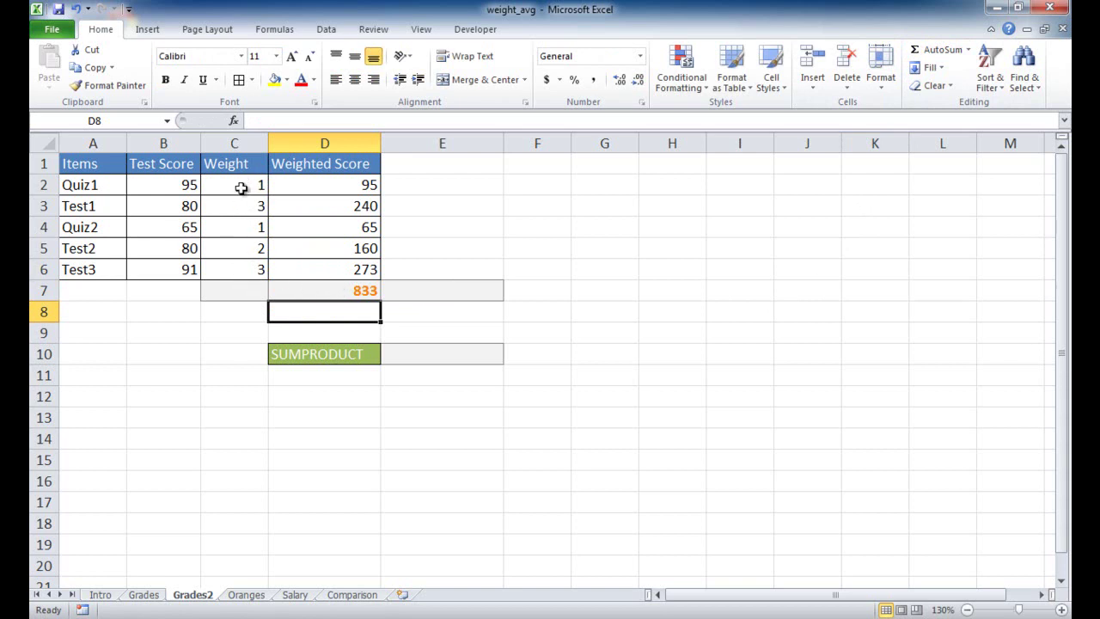
{"action": "left_click", "coordinate": [244, 292]}
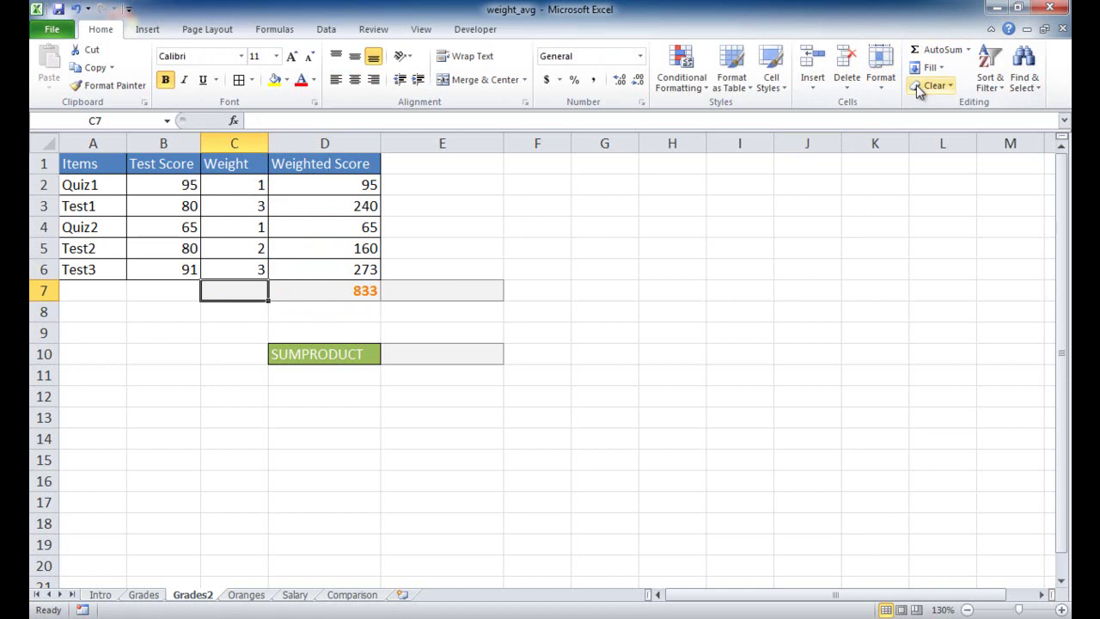
{"action": "left_click", "coordinate": [918, 50]}
{"action": "key", "text": "Return"}
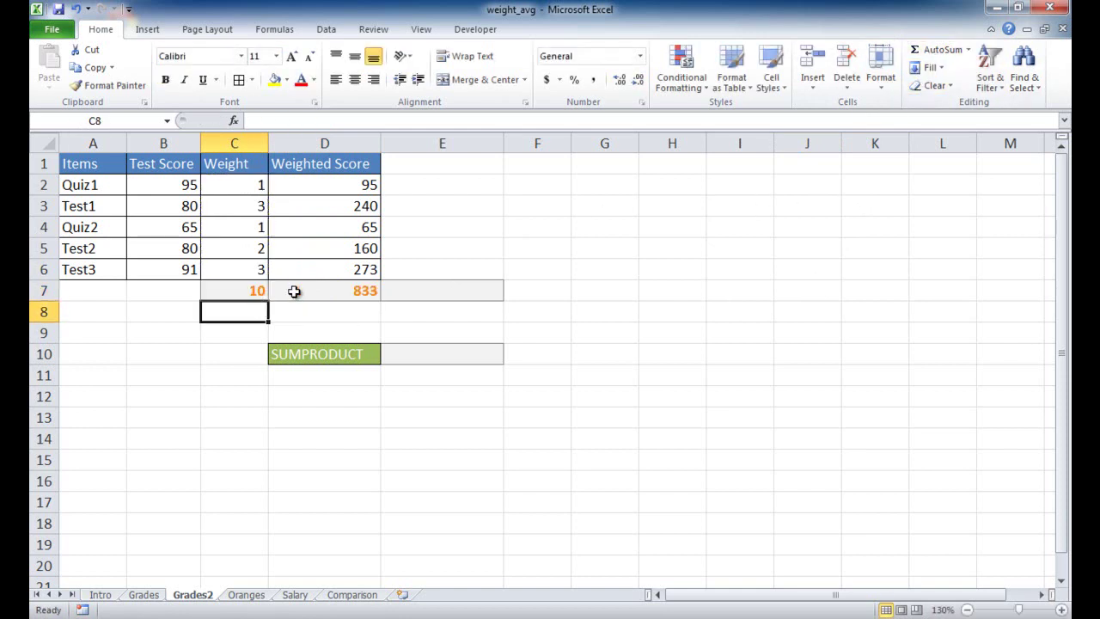
- Calculate the weighted average in cell E7 by dividing the weighted score total by the weight total, =D7/C7
{"action": "left_click", "coordinate": [422, 291]}
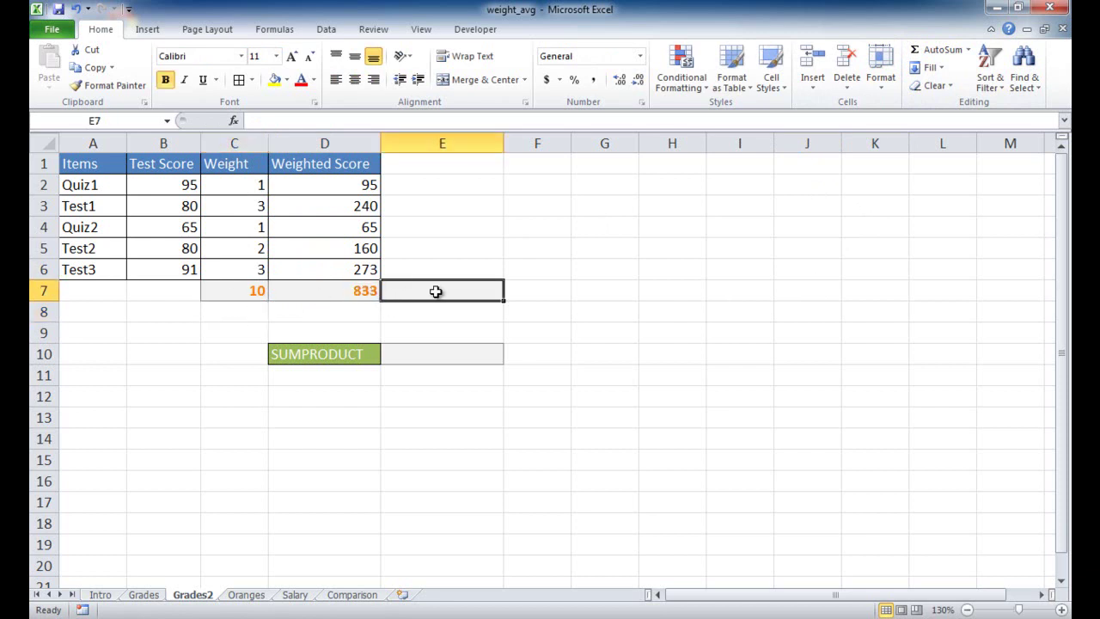
{"action": "type", "text": "="}
{"action": "left_click", "coordinate": [345, 291]}
{"action": "type", "text": "/"}
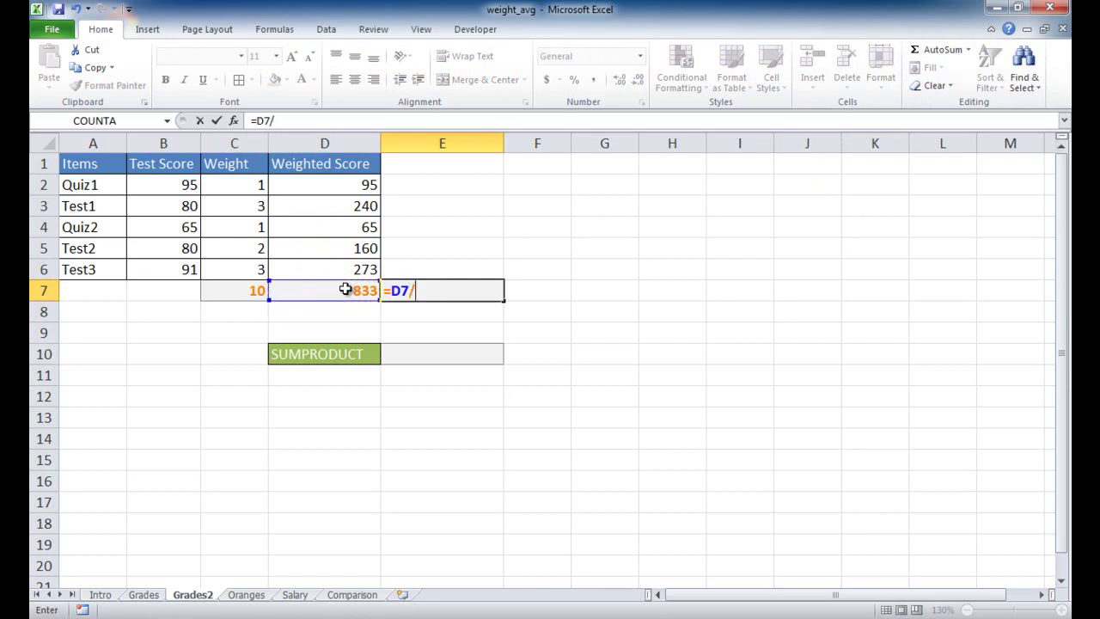
{"action": "left_click", "coordinate": [254, 290]}
{"action": "key", "text": "Return"}
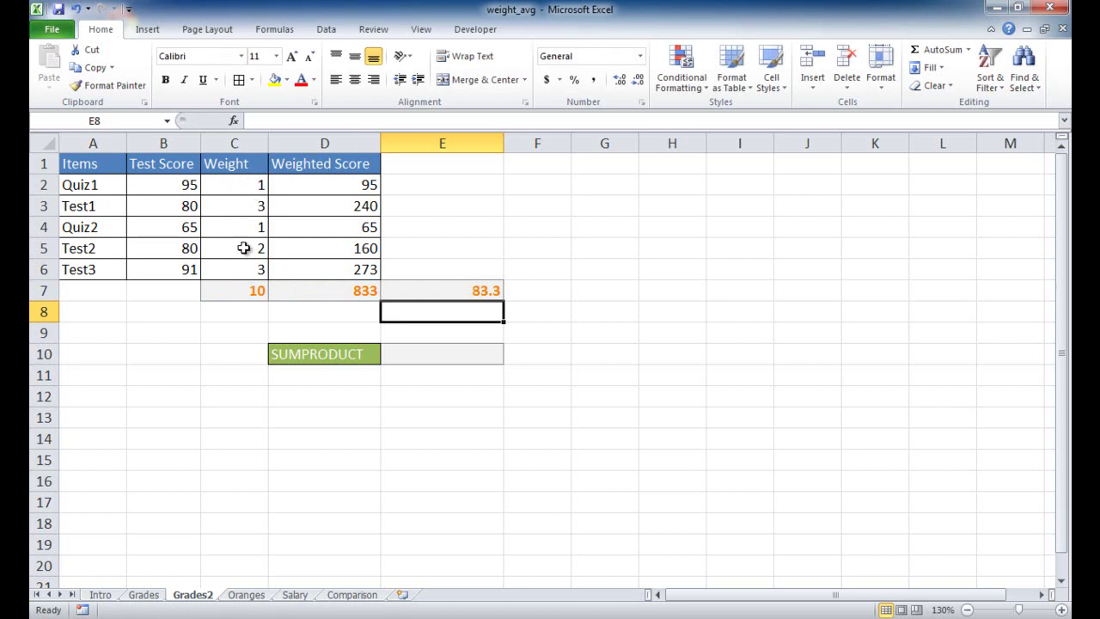
- Compare with the percentage weights on the Grades sheet, and set the Test1 and Test3 weights on Grades2 to 4
{"action": "left_click", "coordinate": [144, 595]}
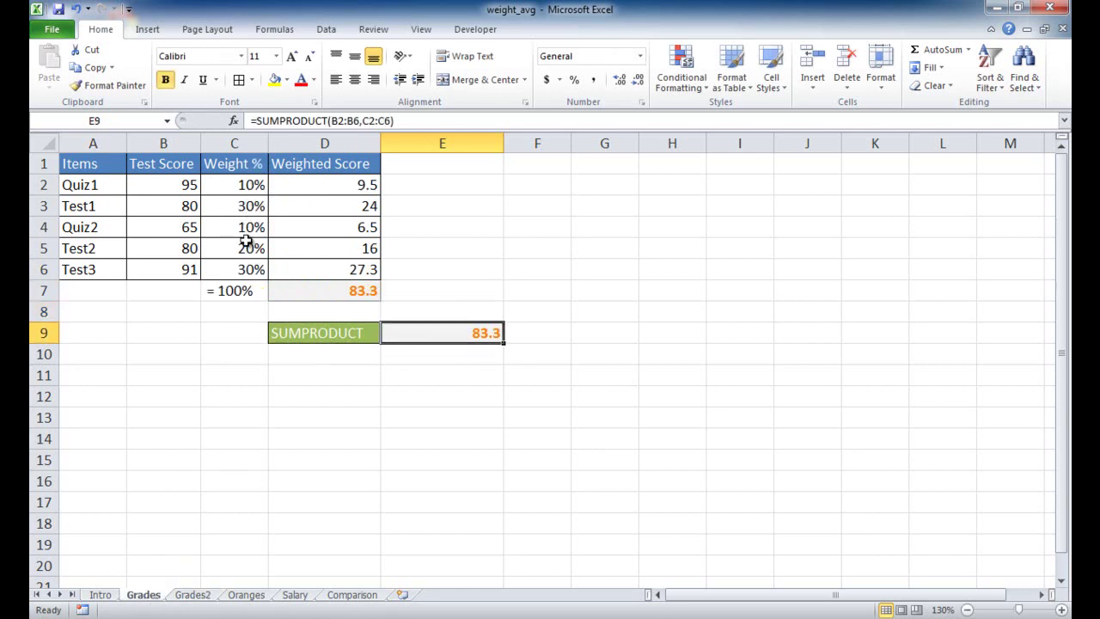
{"action": "left_click", "coordinate": [211, 593]}
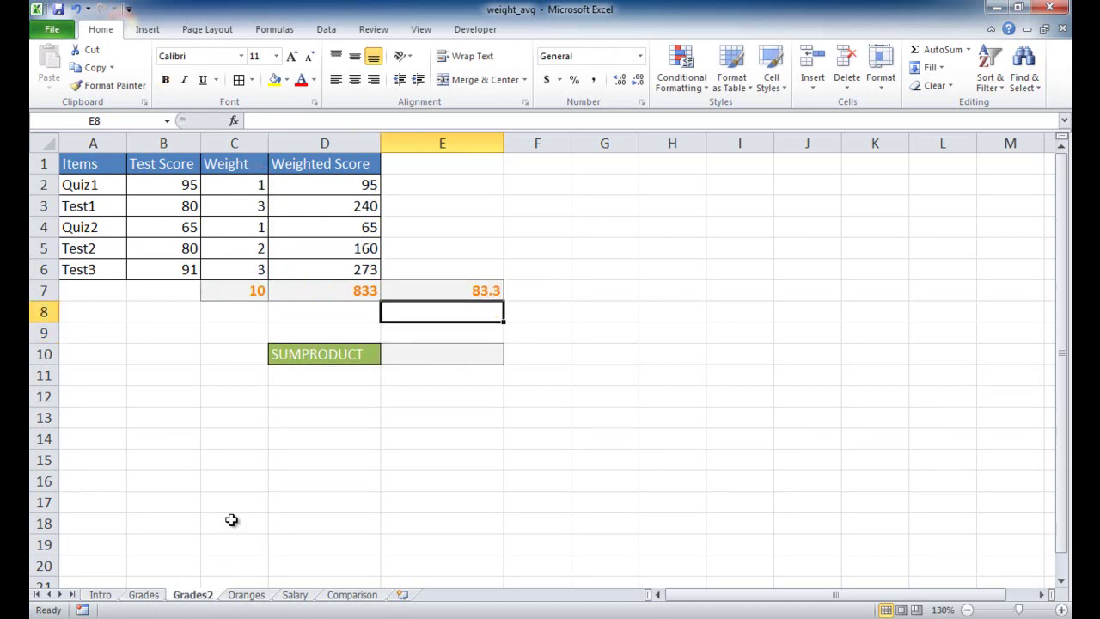
{"action": "left_click", "coordinate": [250, 207]}
{"action": "type", "text": "4"}
{"action": "left_click", "coordinate": [257, 269]}
{"action": "type", "text": "4"}
{"action": "left_click", "coordinate": [234, 354]}
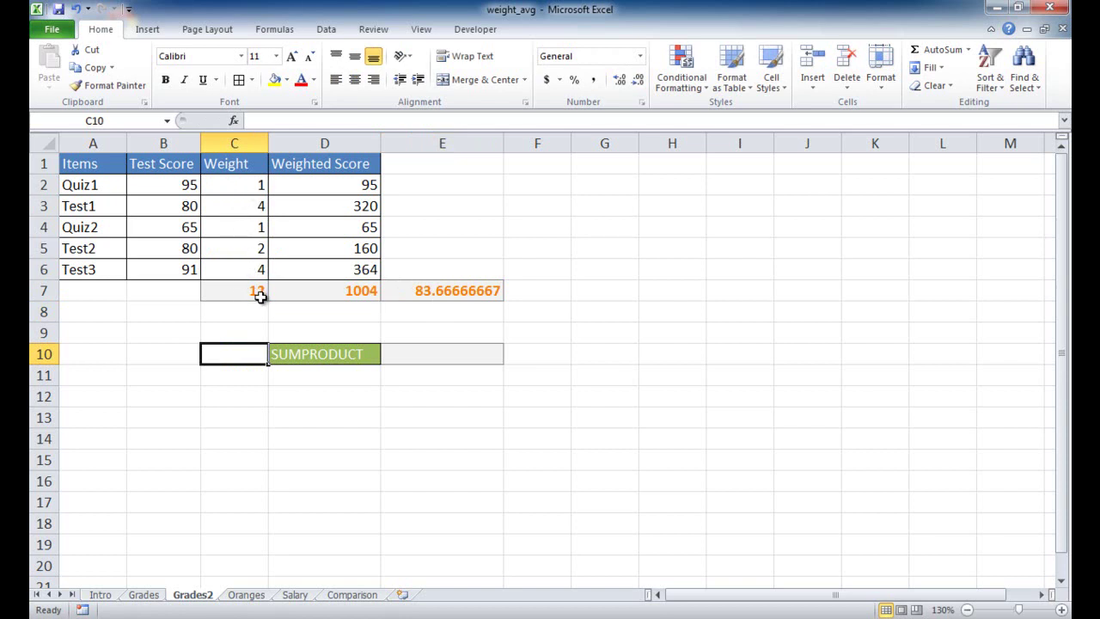
{"action": "left_click", "coordinate": [354, 293]}
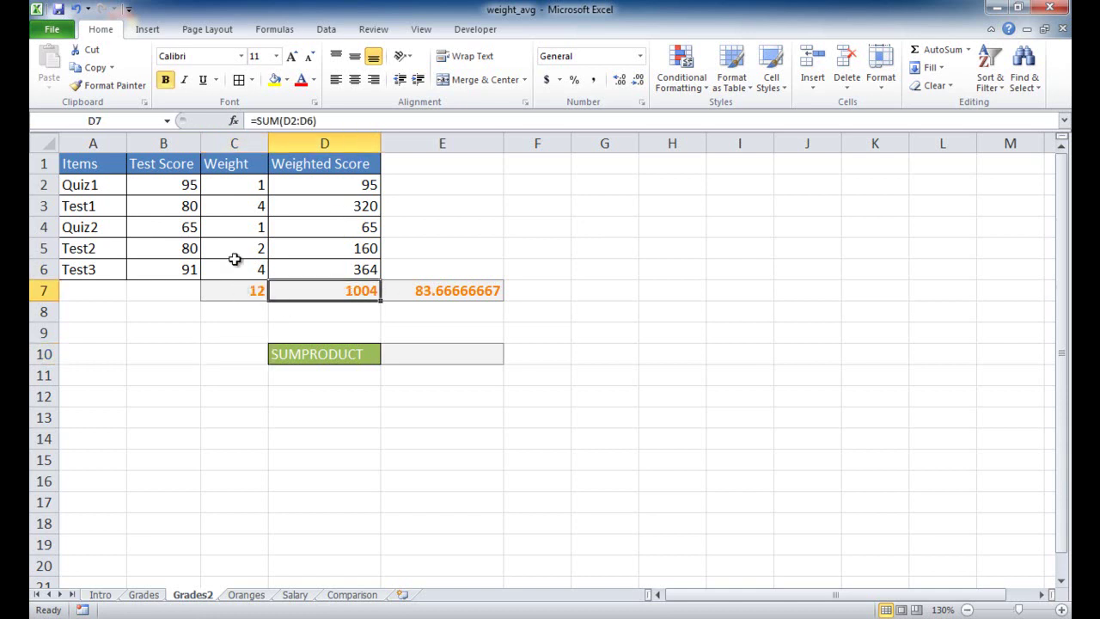
- Calculate the weighted average in cell E10 with the formula =SUMPRODUCT(B2:B6,C2:C6)/SUM(C2:C6)
{"action": "left_click", "coordinate": [412, 354]}
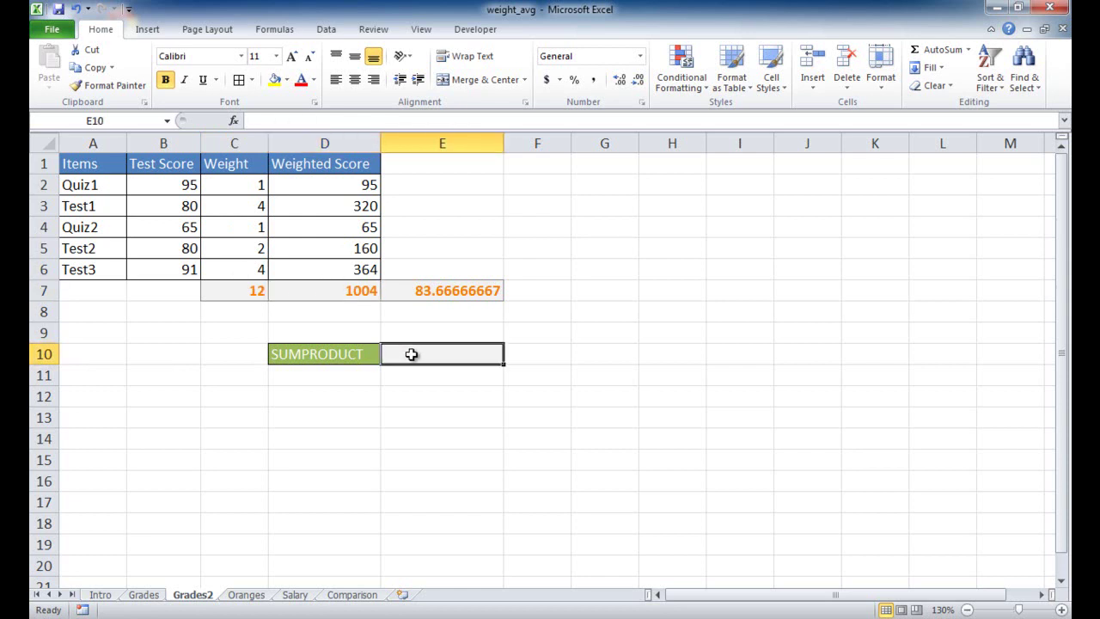
{"action": "type", "text": "=sumpr"}
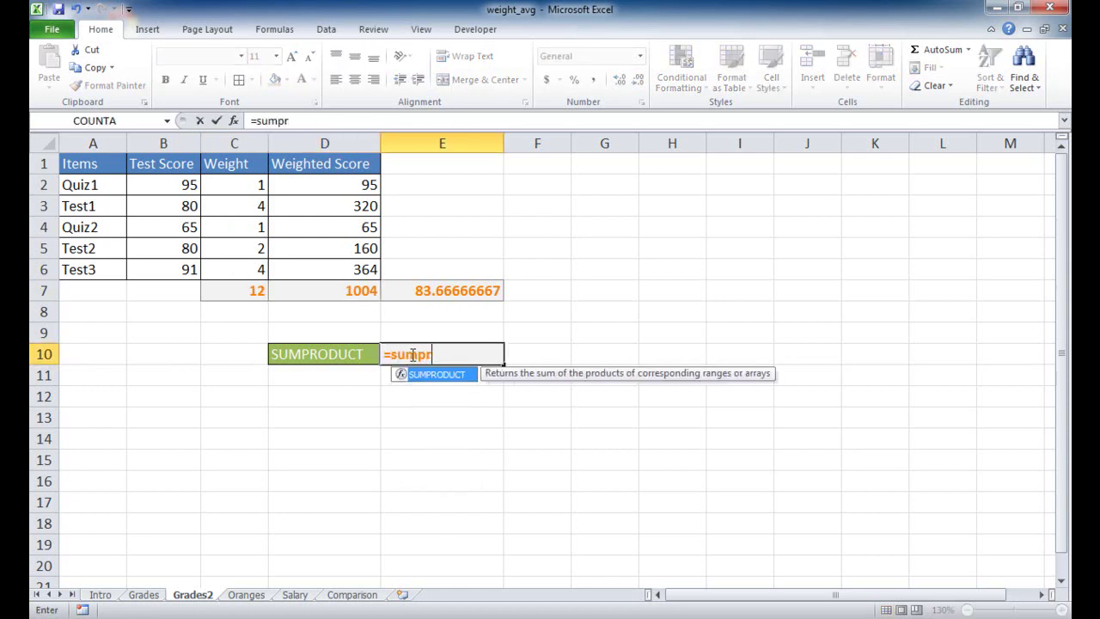
{"action": "key", "text": "Tab"}
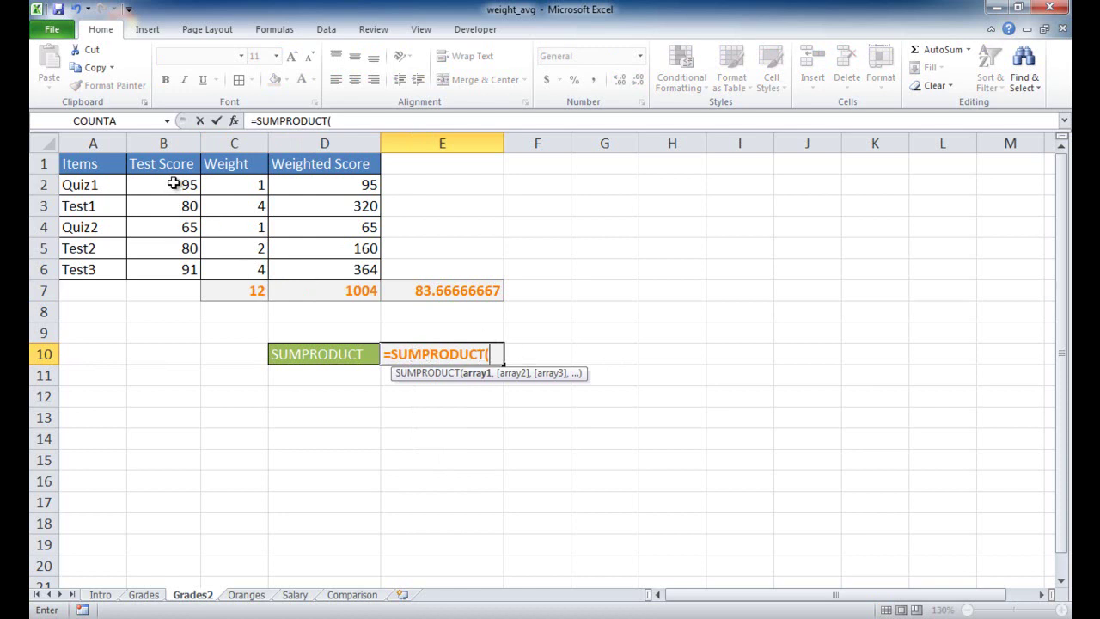
{"action": "left_click_drag", "start_coordinate": [173, 184], "coordinate": [170, 275]}
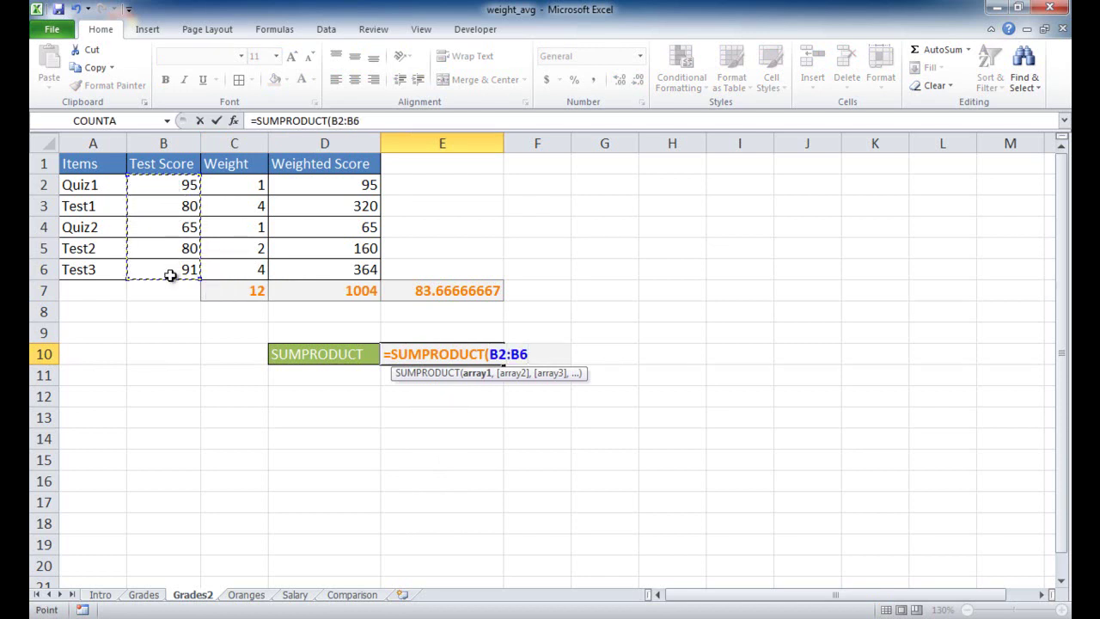
{"action": "type", "text": ","}
{"action": "left_click_drag", "start_coordinate": [220, 184], "coordinate": [234, 270]}
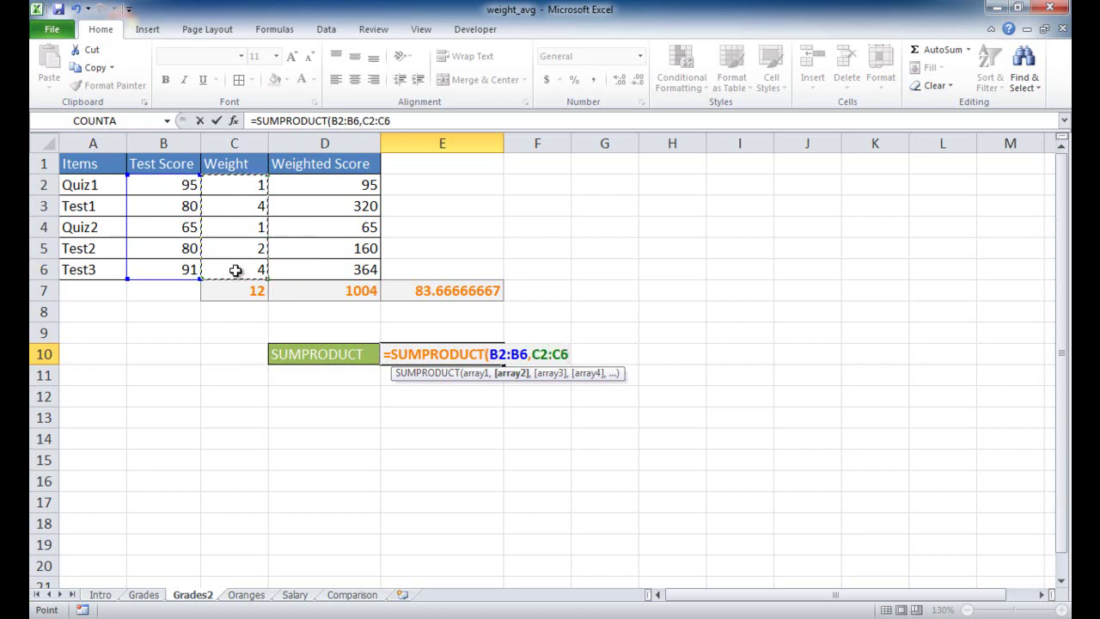
{"action": "left_click", "coordinate": [399, 121]}
{"action": "type", "text": ")/"}
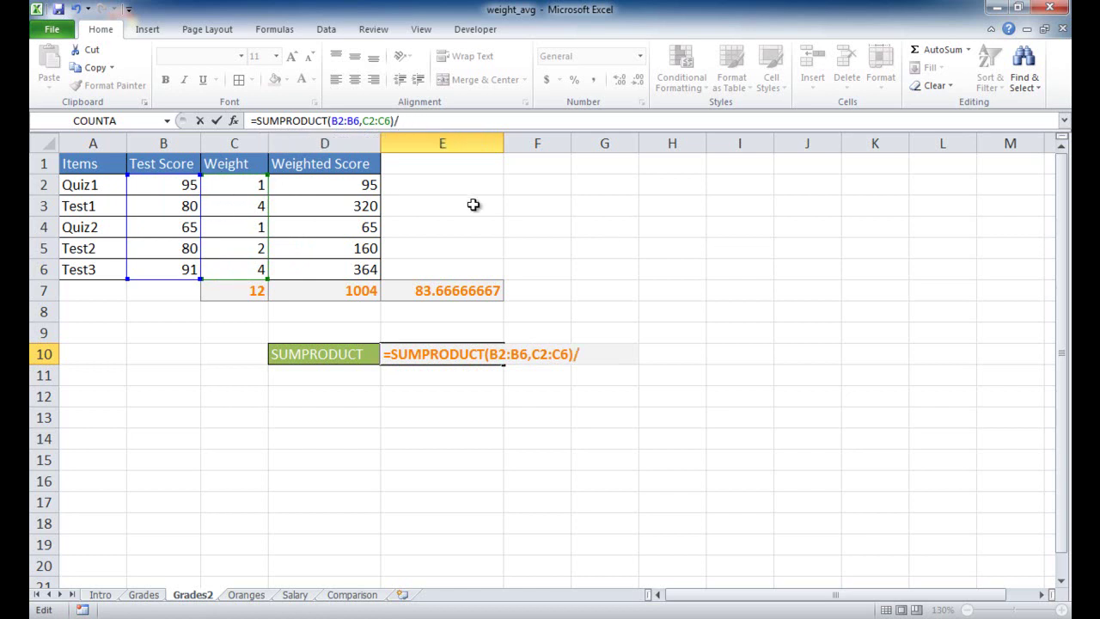
{"action": "type", "text": "sum"}
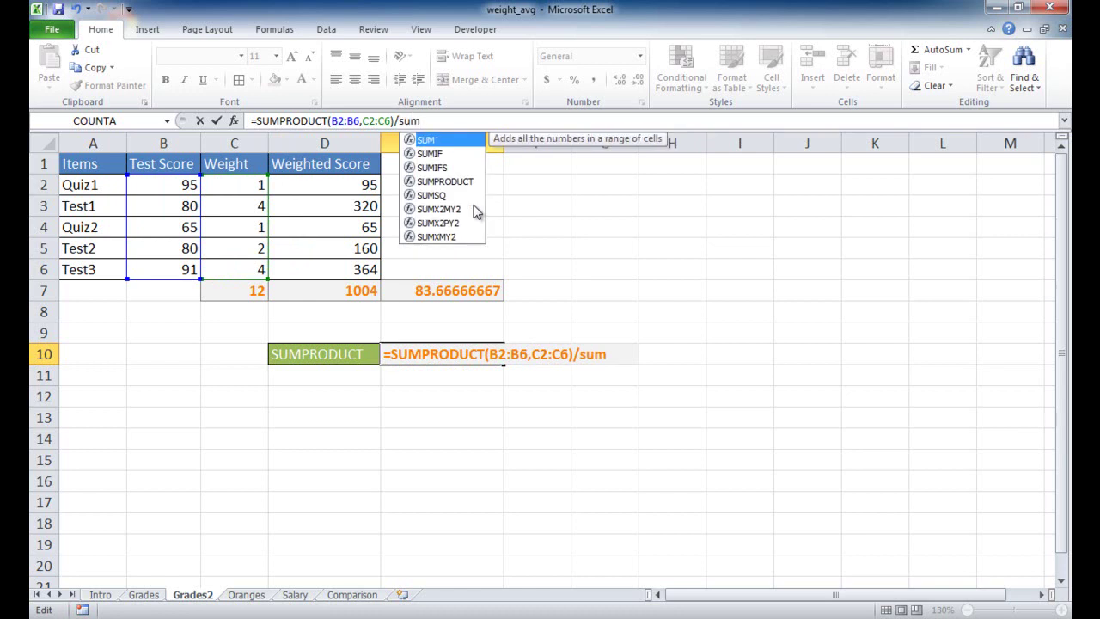
{"action": "type", "text": "("}
{"action": "left_click_drag", "start_coordinate": [239, 185], "coordinate": [238, 277]}
{"action": "type", "text": ")"}
{"action": "key", "text": "Return"}
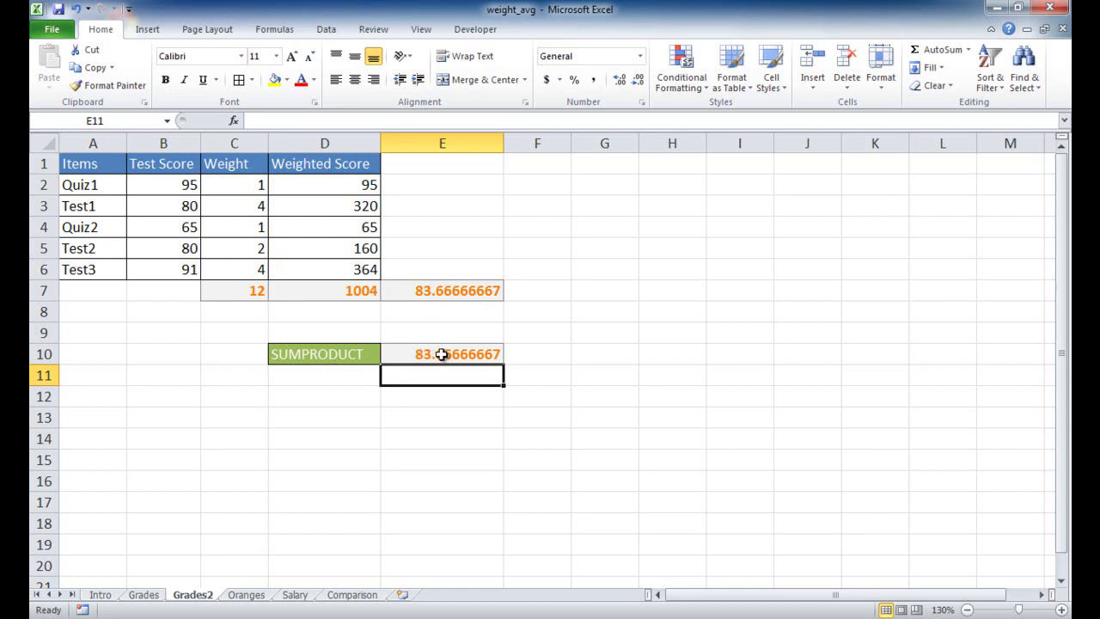
- Compare the SUMPRODUCT formula in E10 with the division formula in E7 and the Weighted Score column it relies on
{"action": "left_click", "coordinate": [402, 352]}
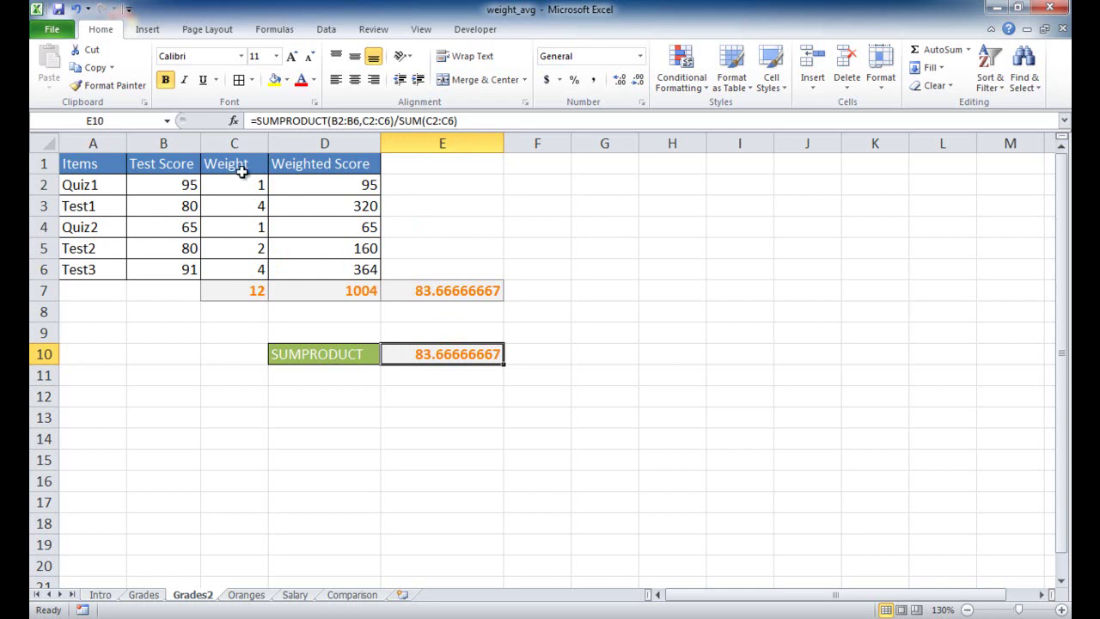
{"action": "left_click", "coordinate": [400, 294]}
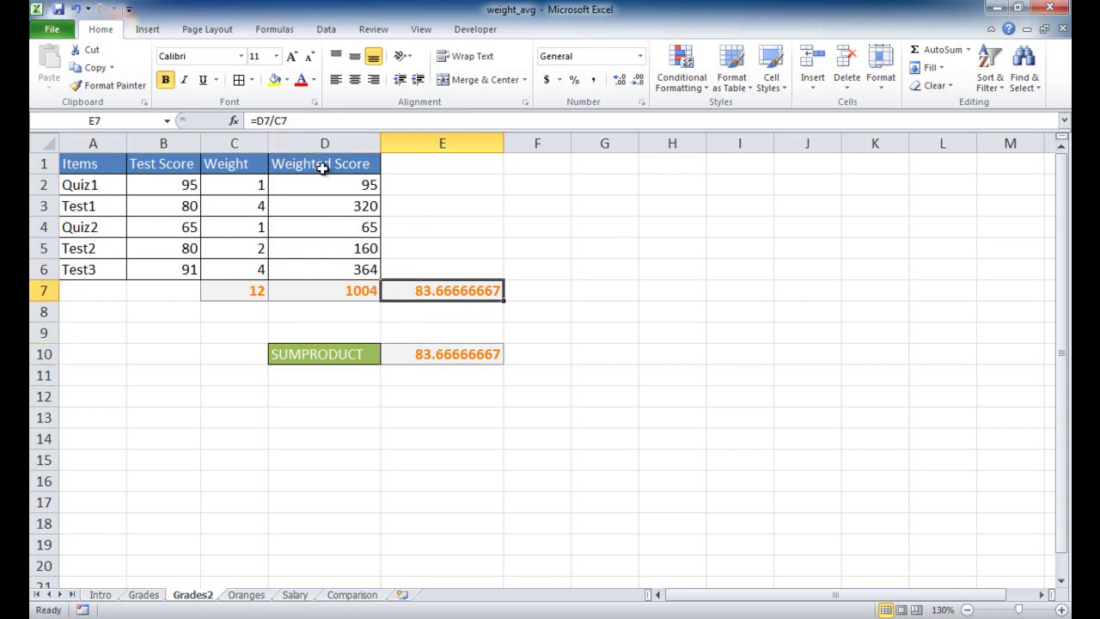
{"action": "left_click_drag", "start_coordinate": [323, 176], "coordinate": [337, 294]}
{"action": "left_click", "coordinate": [432, 363]}
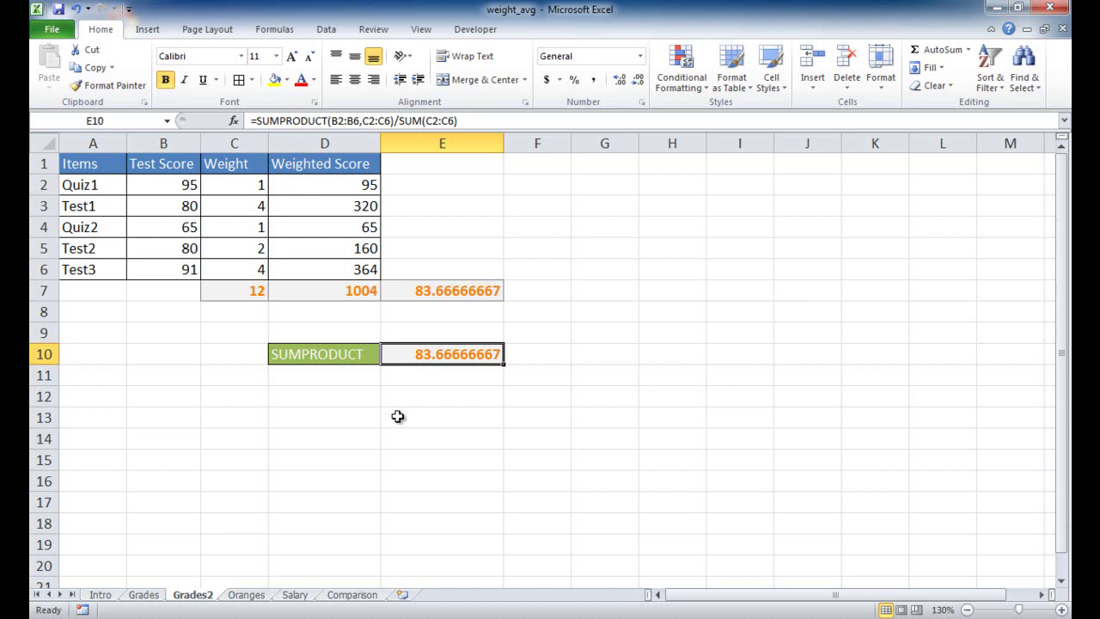
- Open the Oranges sheet and examine the number of cases and the cost of each shipment
{"action": "left_click", "coordinate": [250, 595]}
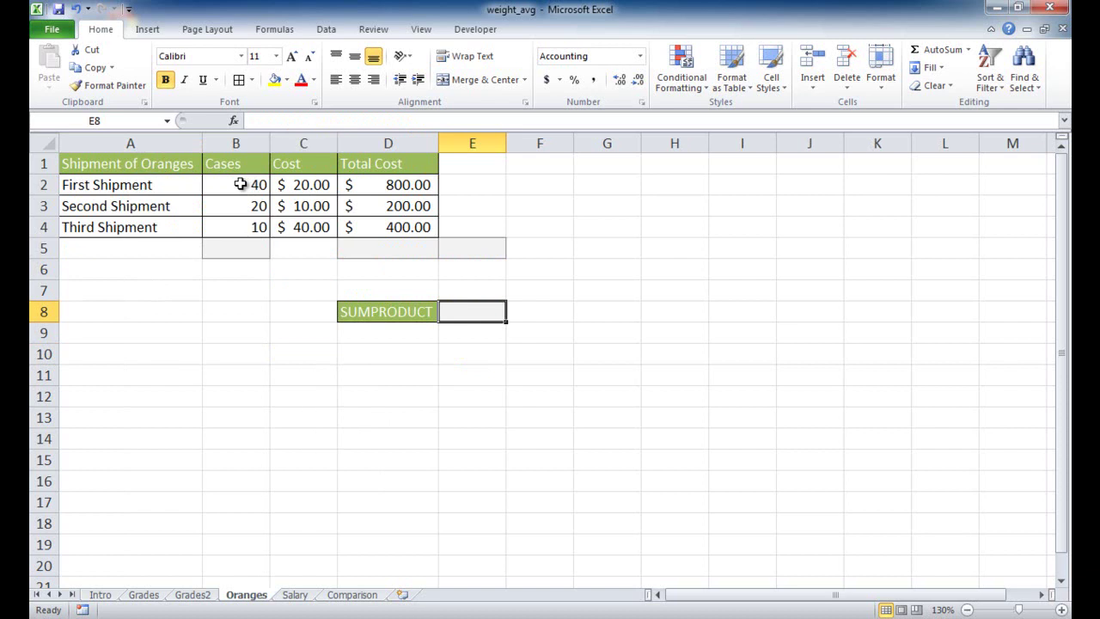
{"action": "left_click_drag", "start_coordinate": [296, 185], "coordinate": [299, 226]}
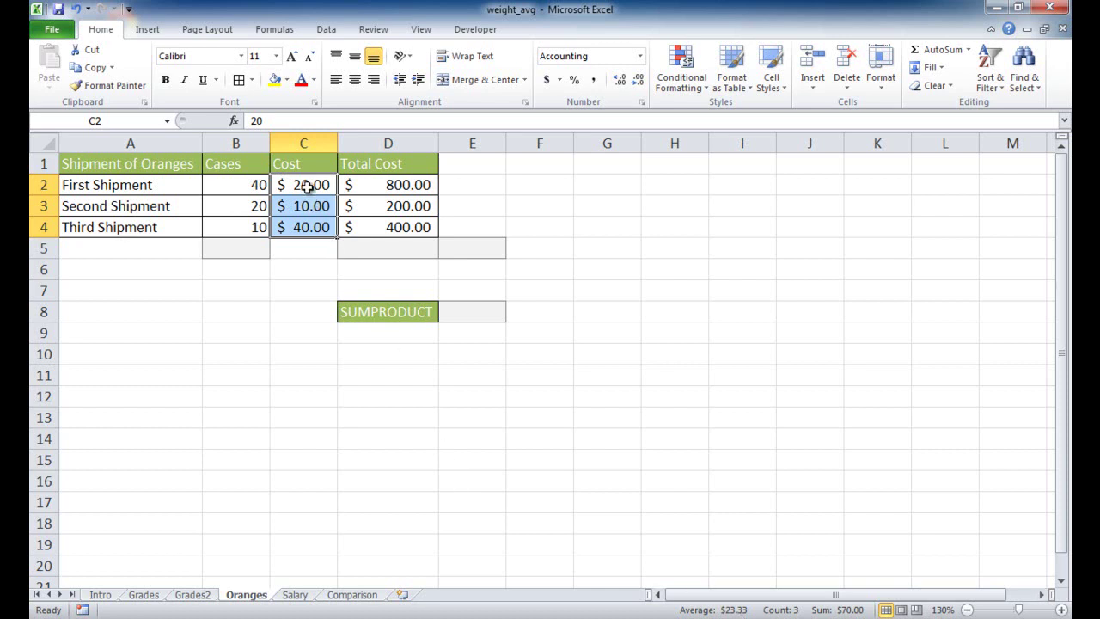
{"action": "left_click", "coordinate": [245, 186]}
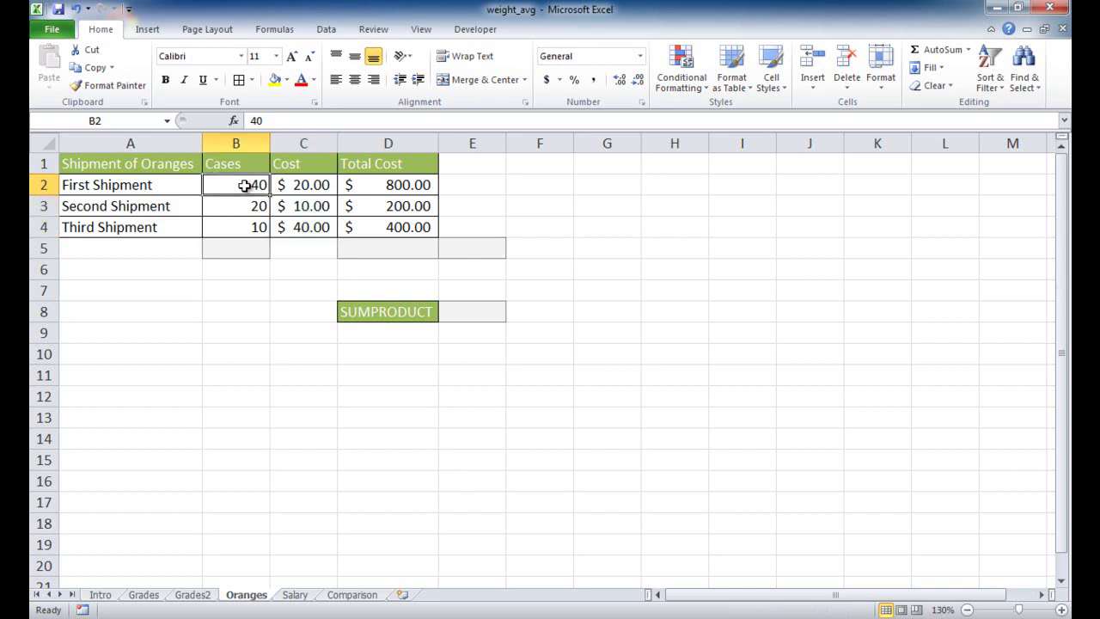
{"action": "left_click", "coordinate": [298, 187]}
{"action": "left_click", "coordinate": [260, 207]}
{"action": "left_click", "coordinate": [284, 206]}
{"action": "left_click", "coordinate": [258, 229]}
{"action": "left_click", "coordinate": [302, 228]}
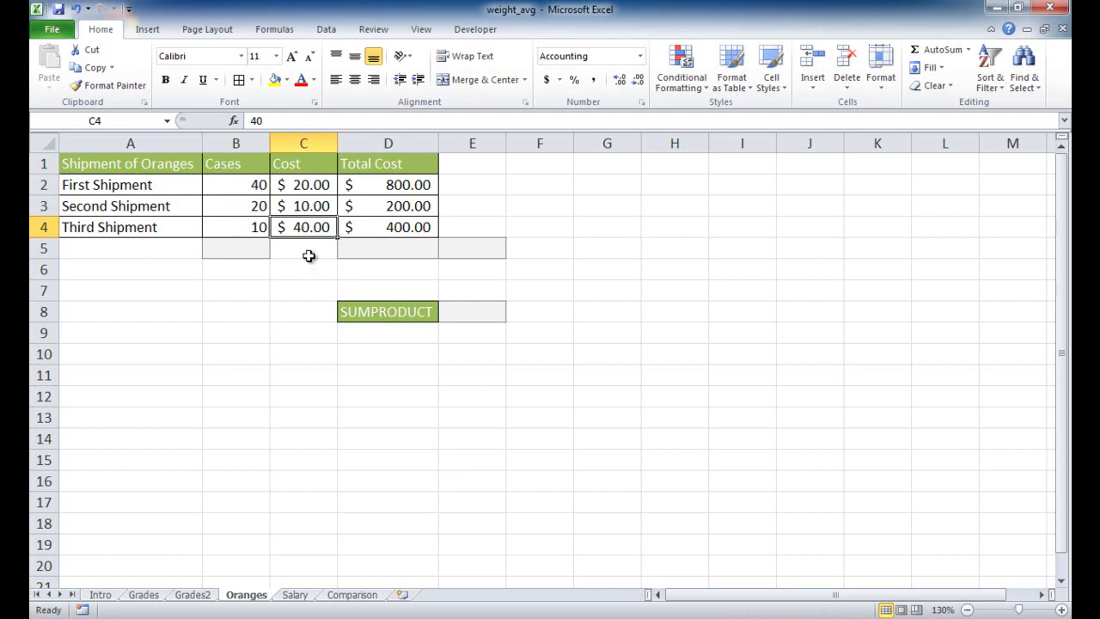
{"action": "left_click_drag", "start_coordinate": [314, 187], "coordinate": [307, 231]}
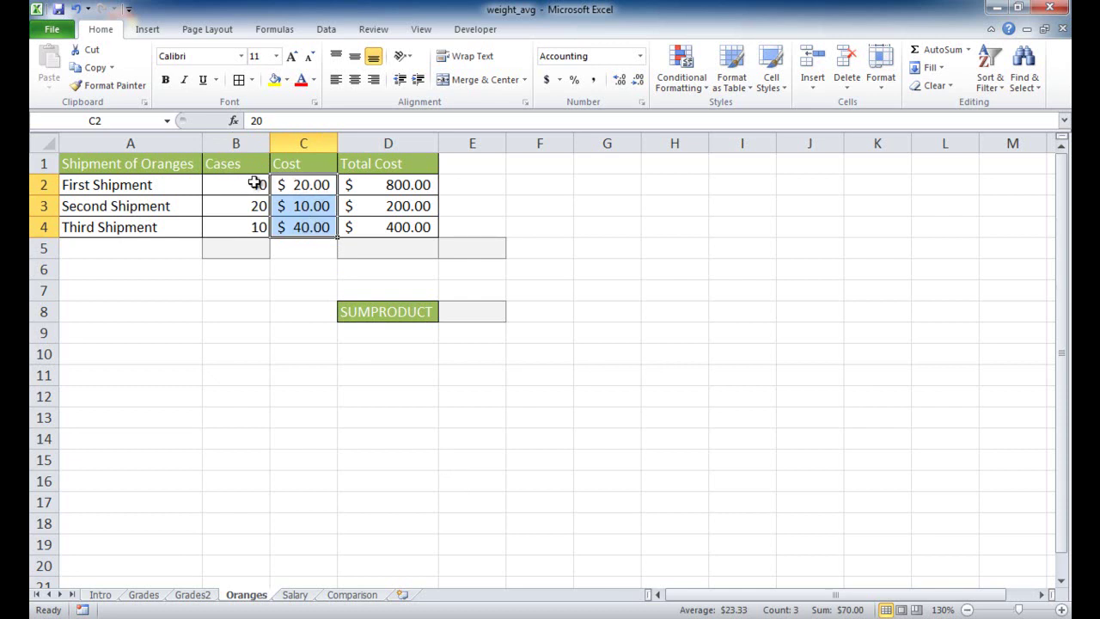
- Examine the Total Cost formula in D2 and the cases and cost values multiplied for each shipment
{"action": "left_click", "coordinate": [369, 185]}
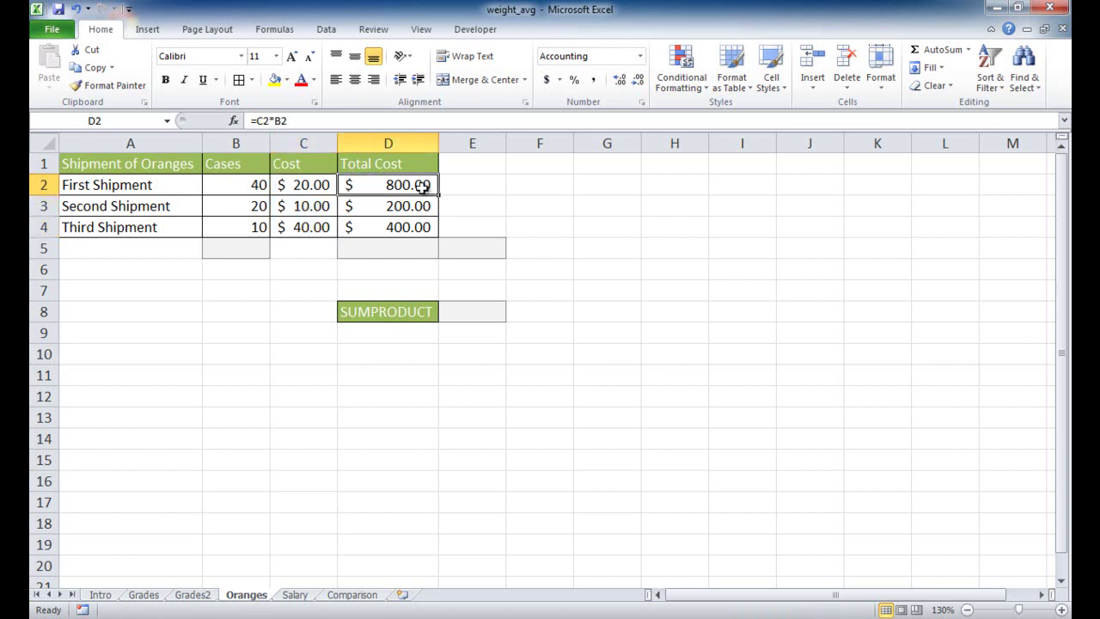
{"action": "left_click", "coordinate": [239, 184]}
{"action": "left_click", "coordinate": [301, 184]}
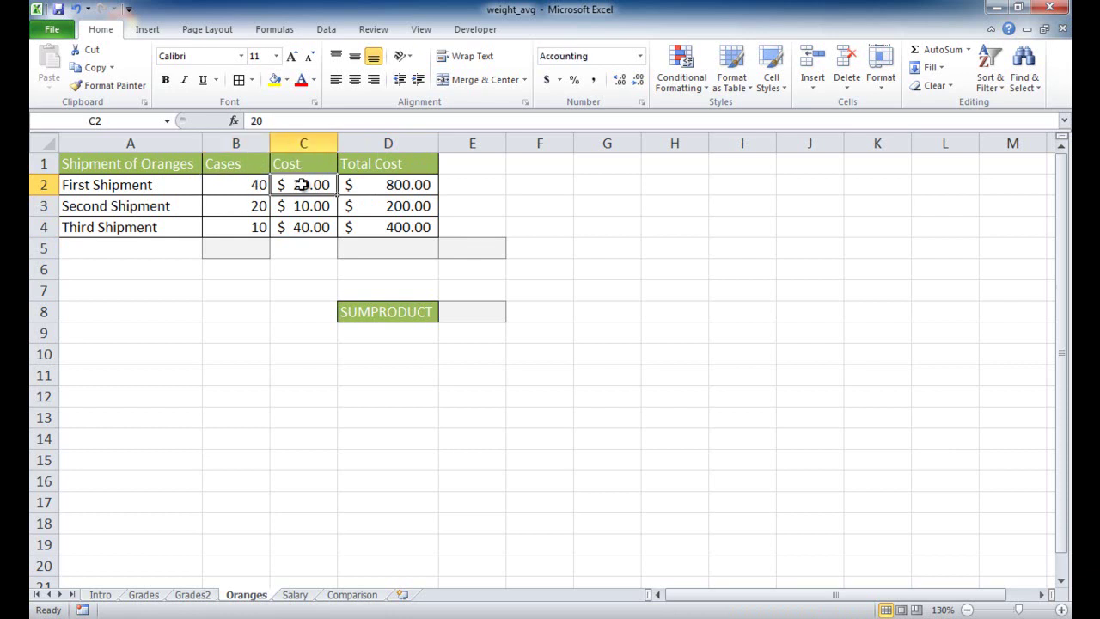
{"action": "left_click", "coordinate": [380, 187]}
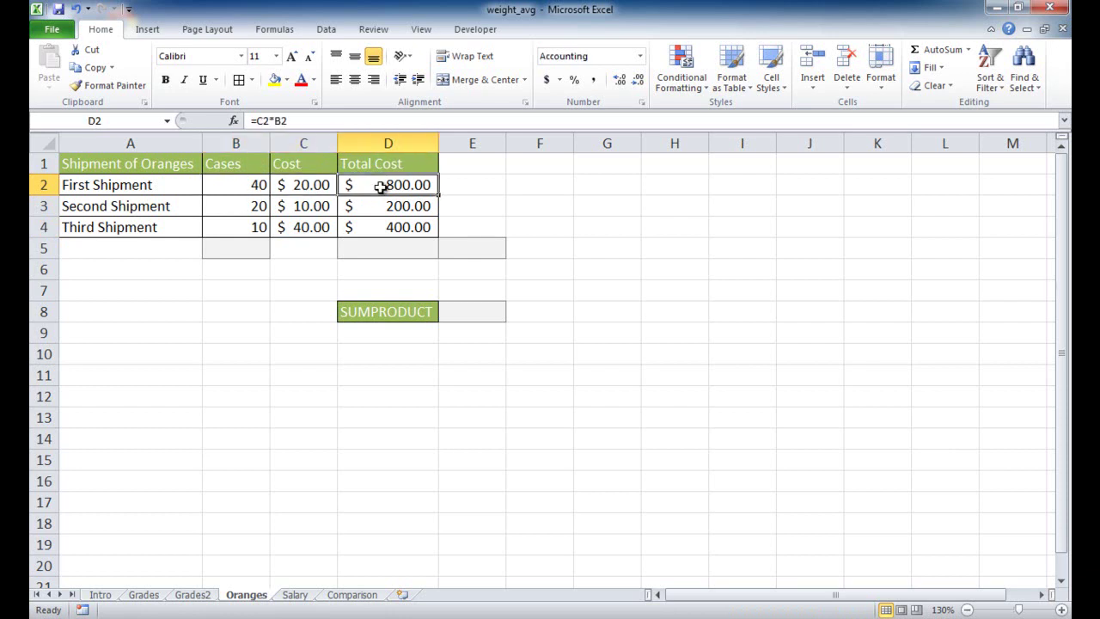
{"action": "left_click", "coordinate": [255, 207]}
{"action": "left_click", "coordinate": [303, 206]}
{"action": "left_click", "coordinate": [247, 225]}
{"action": "left_click", "coordinate": [294, 226]}
- Total the shipment costs in D5 and the cases in B5 with AutoSum
{"action": "left_click", "coordinate": [394, 250]}
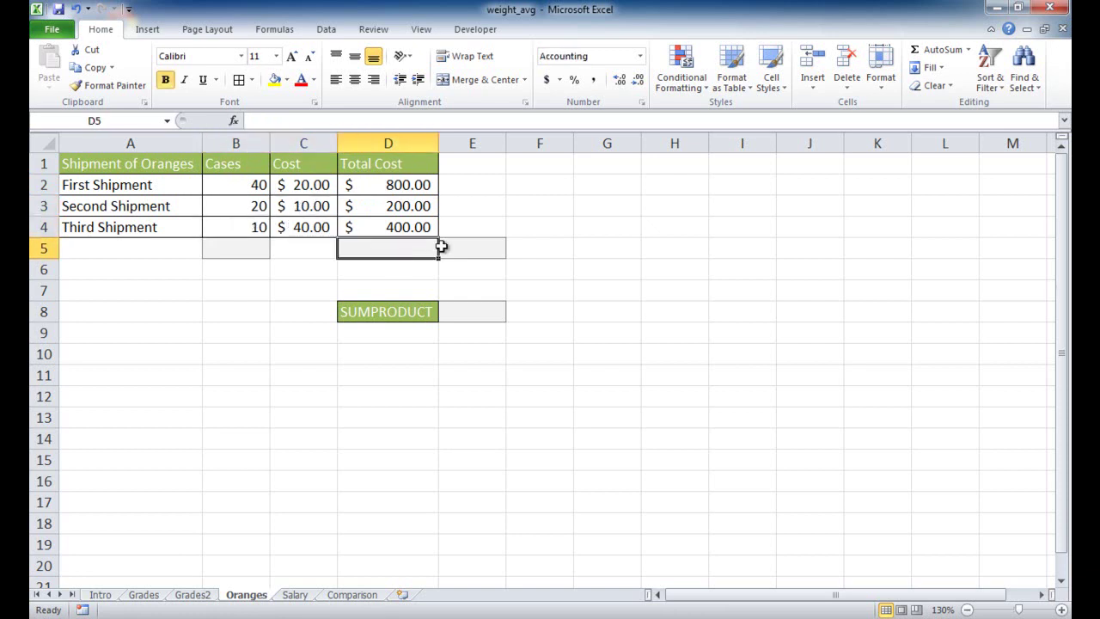
{"action": "left_click", "coordinate": [947, 50]}
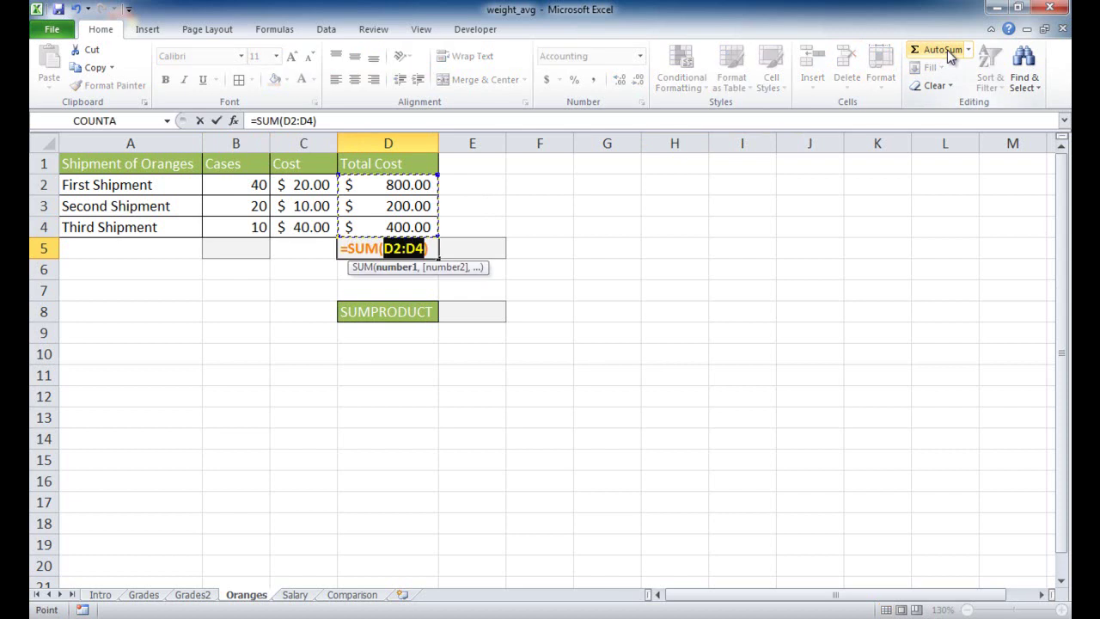
{"action": "key", "text": "Return"}
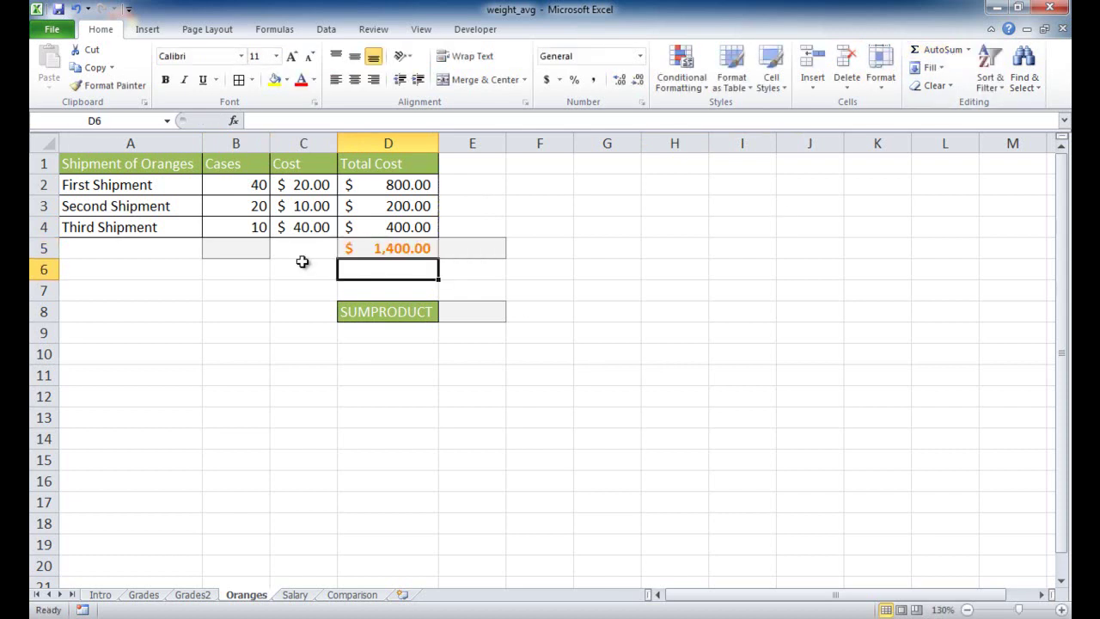
{"action": "left_click", "coordinate": [249, 250]}
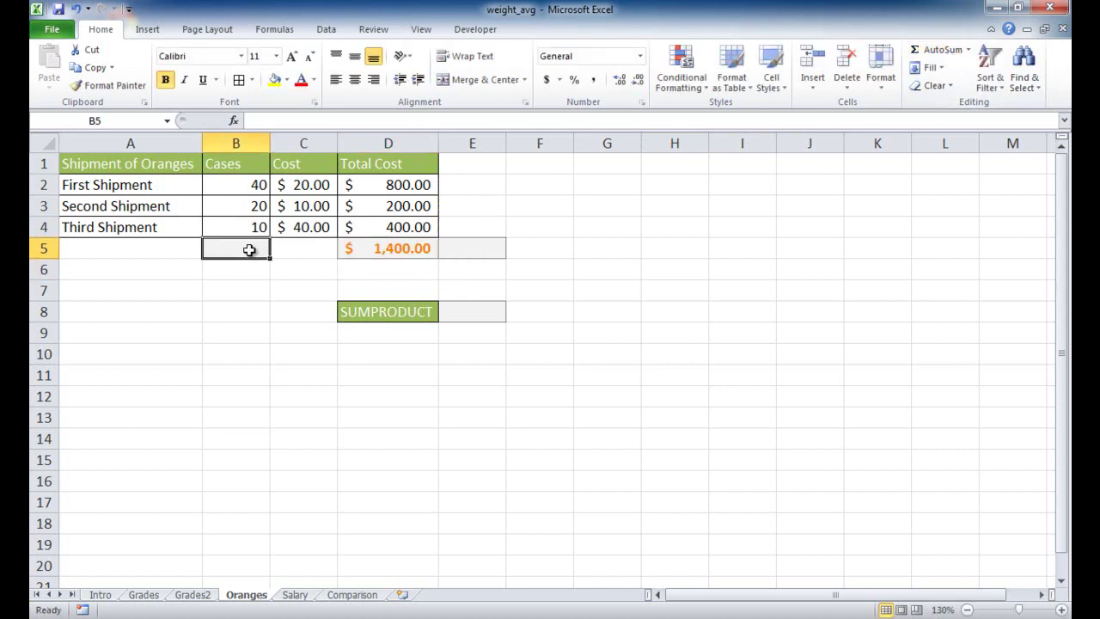
{"action": "left_click", "coordinate": [943, 50]}
{"action": "key", "text": "Return"}
- Calculate the weighted average cost in cell E5 by dividing the total cost by the total cases, =D5/B5
{"action": "left_click", "coordinate": [465, 251]}
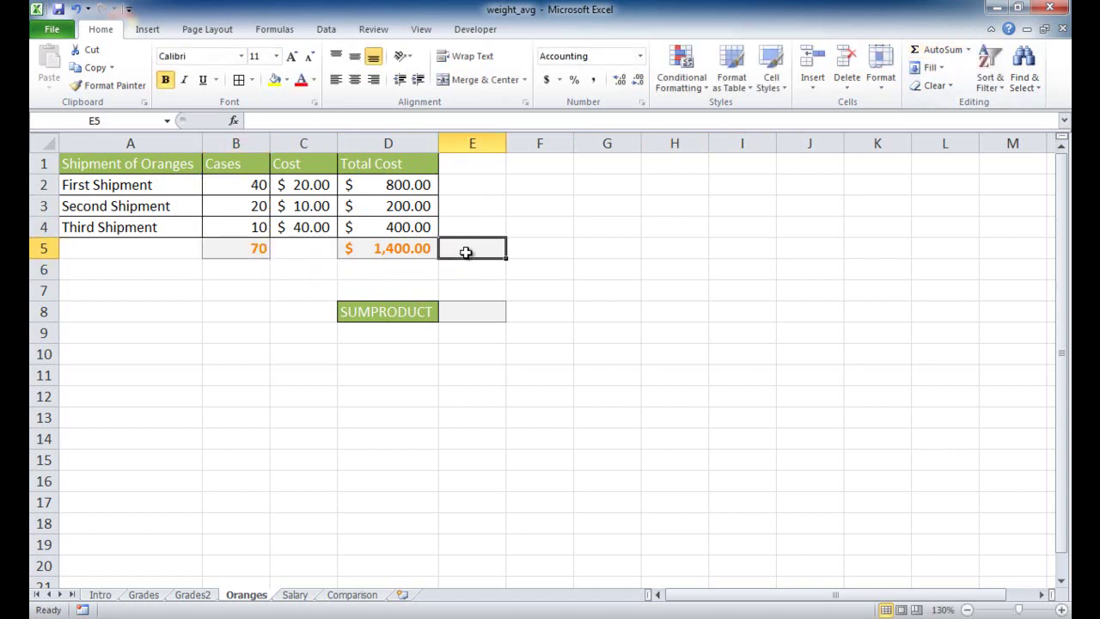
{"action": "type", "text": "="}
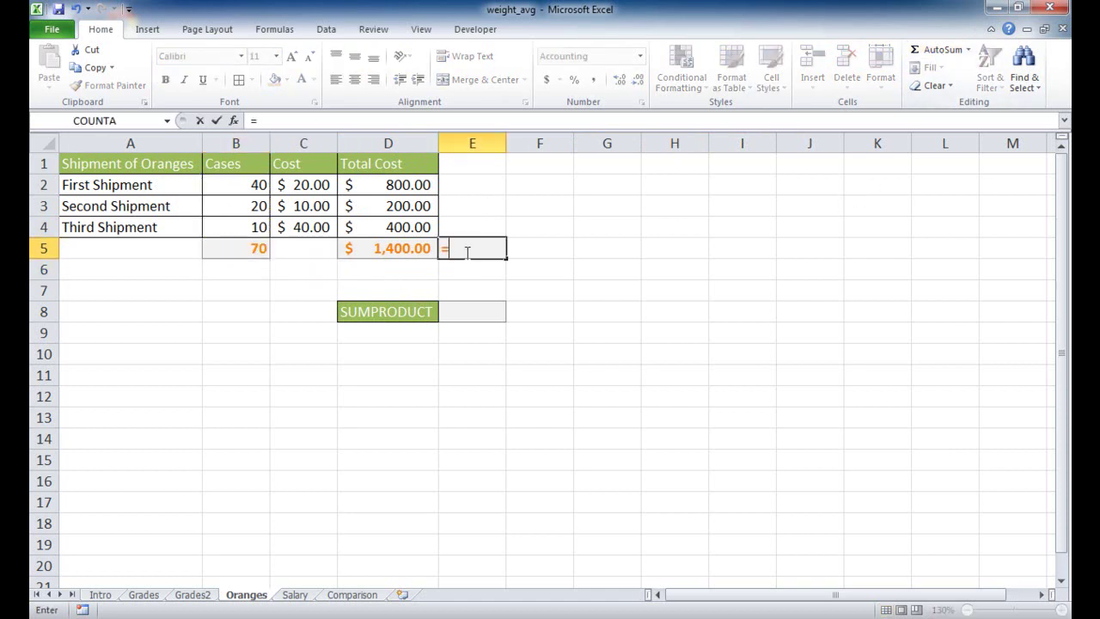
{"action": "left_click", "coordinate": [392, 248]}
{"action": "type", "text": "/"}
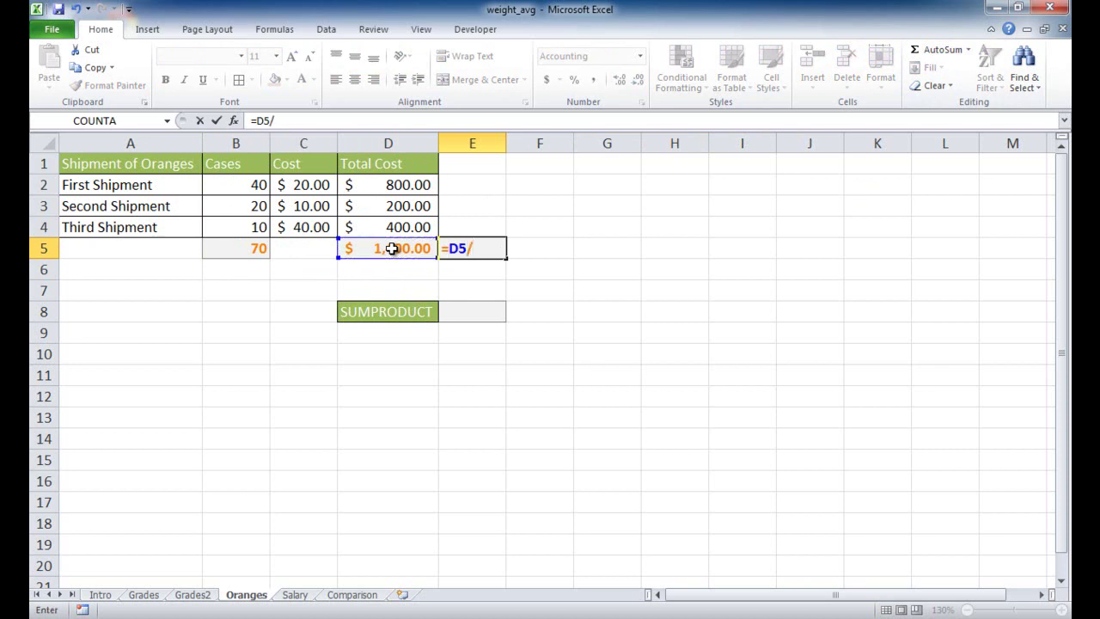
{"action": "left_click", "coordinate": [230, 249]}
{"action": "key", "text": "Return"}
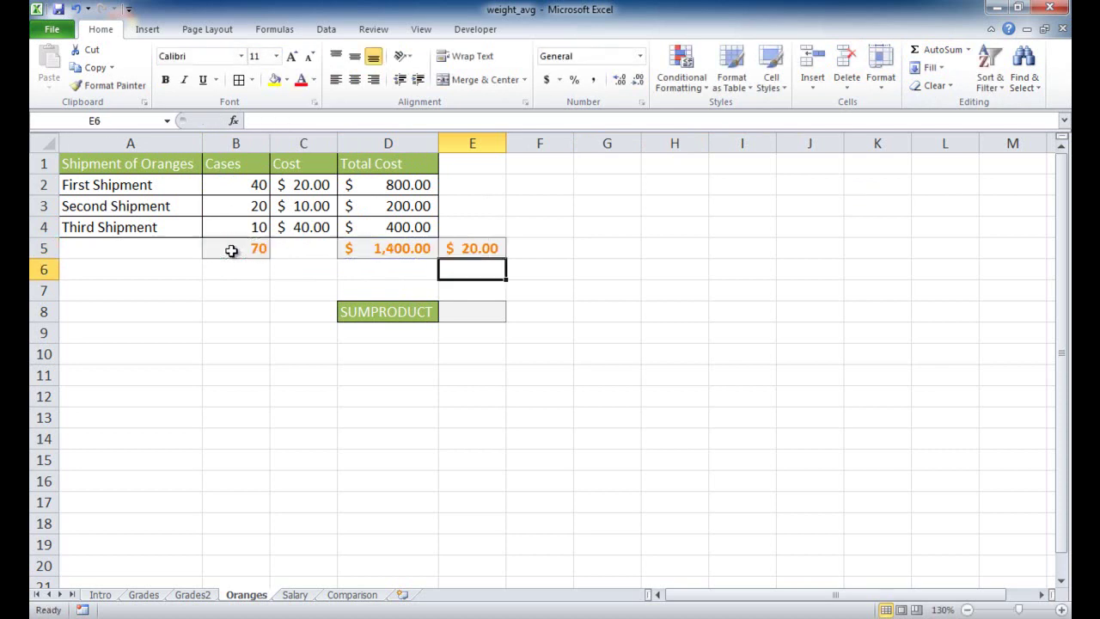
- Compare the individual shipment costs in C2:C4 with the weighted average in E5
{"action": "left_click_drag", "start_coordinate": [300, 187], "coordinate": [302, 227]}
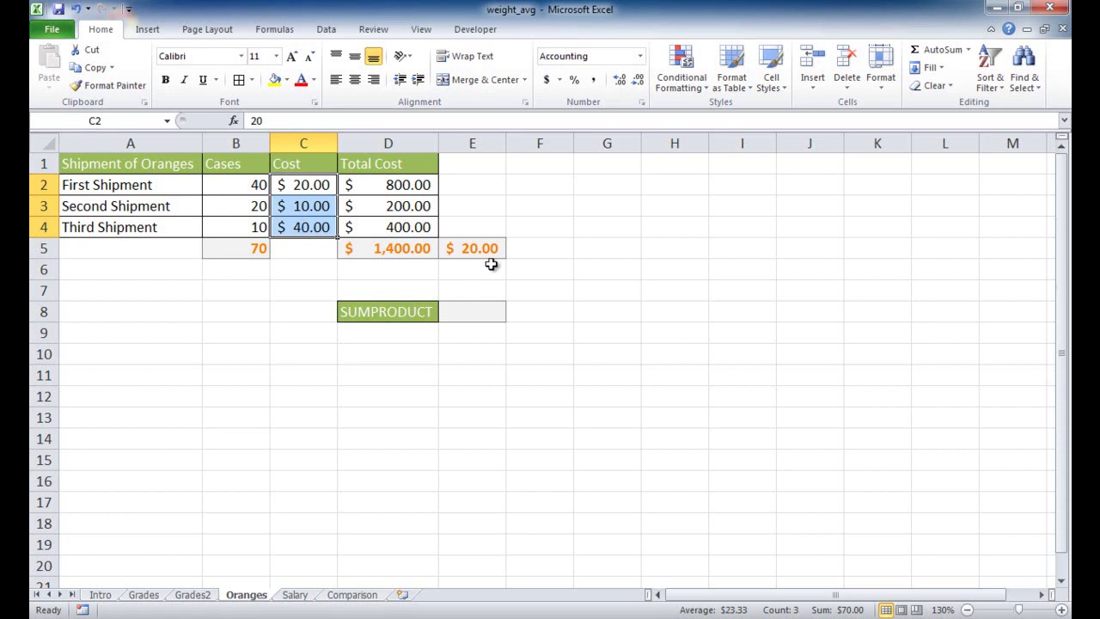
{"action": "left_click", "coordinate": [460, 248]}
{"action": "left_click_drag", "start_coordinate": [305, 184], "coordinate": [304, 227]}
{"action": "left_click", "coordinate": [483, 247]}
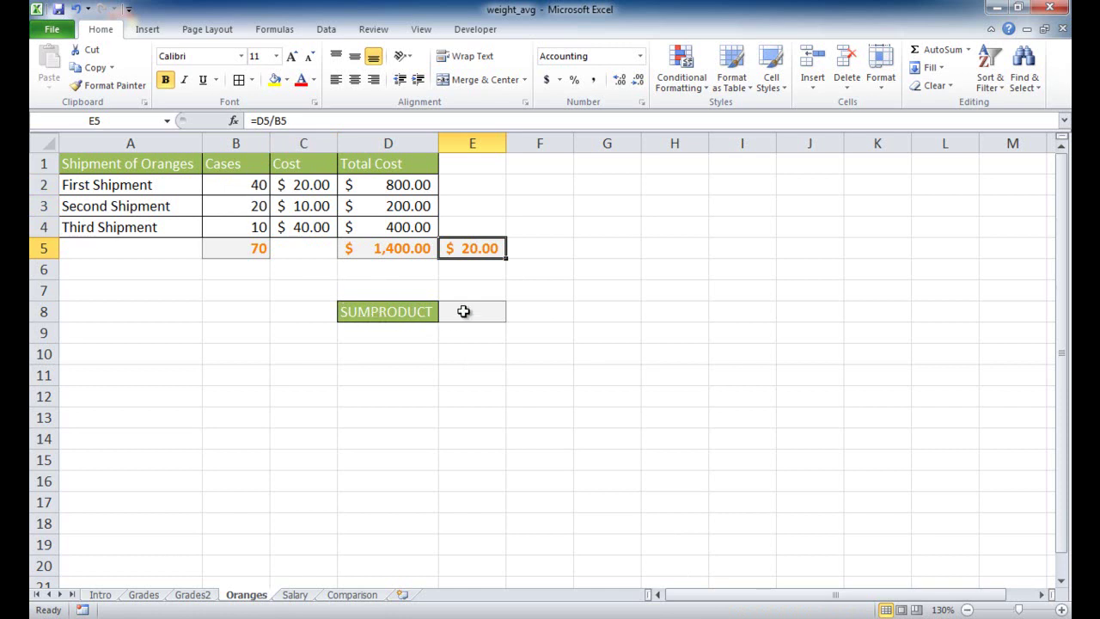
- Calculate the weighted average cost in E8 with =SUMPRODUCT(B2:B4,C2:C4)/SUM(B2:B4)
{"action": "left_click", "coordinate": [463, 311]}
{"action": "type", "text": "="}
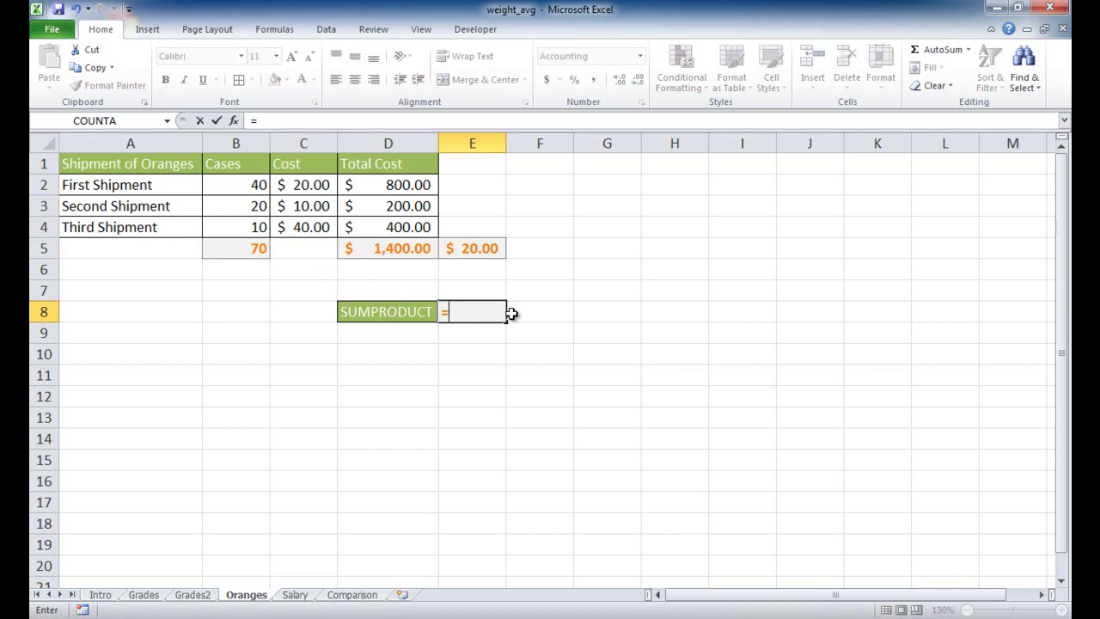
{"action": "type", "text": "sumpr"}
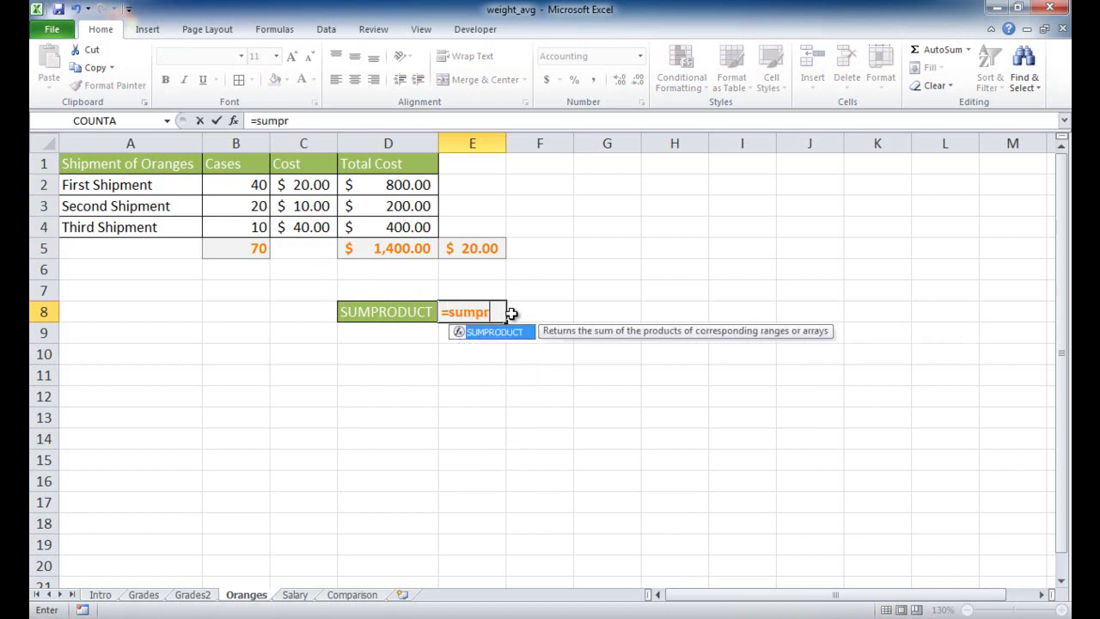
{"action": "key", "text": "Tab"}
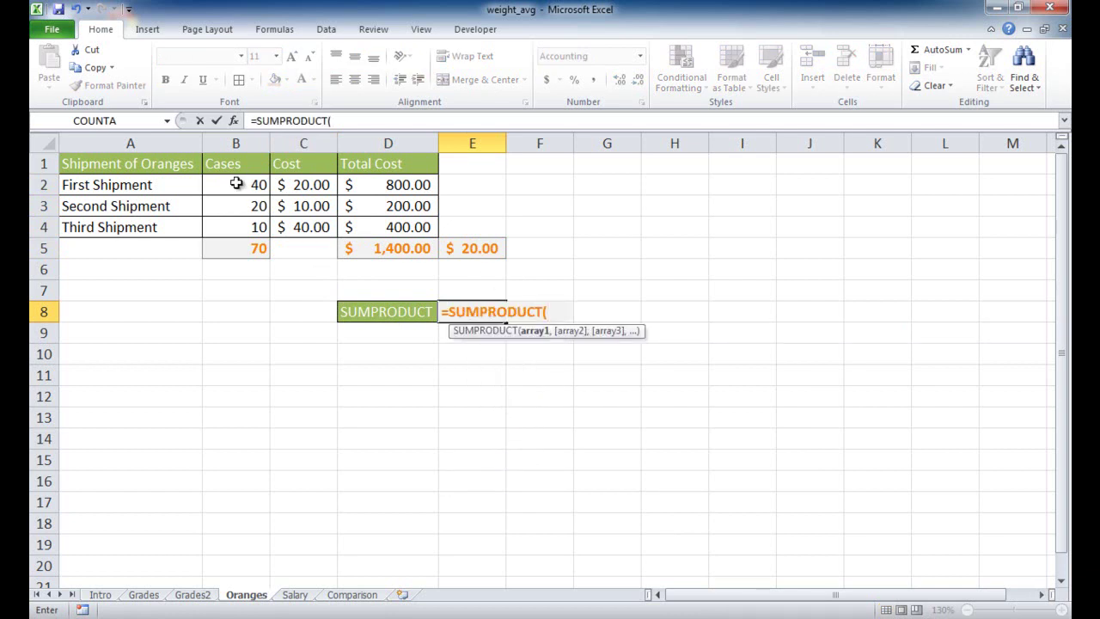
{"action": "left_click_drag", "start_coordinate": [235, 182], "coordinate": [238, 216]}
{"action": "type", "text": ","}
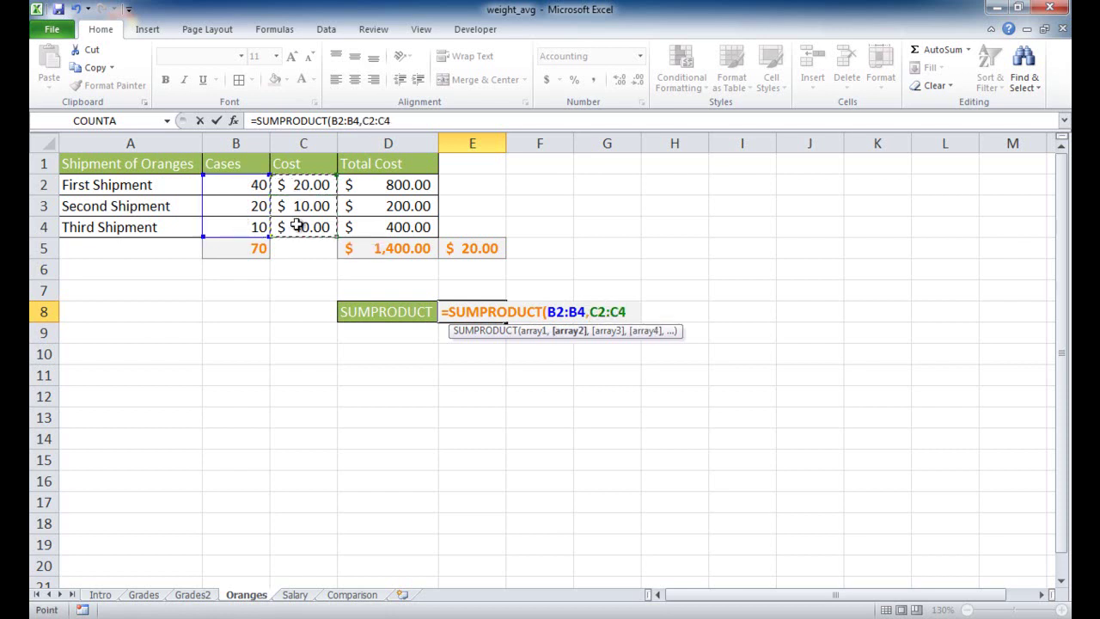
{"action": "type", "text": ")/"}
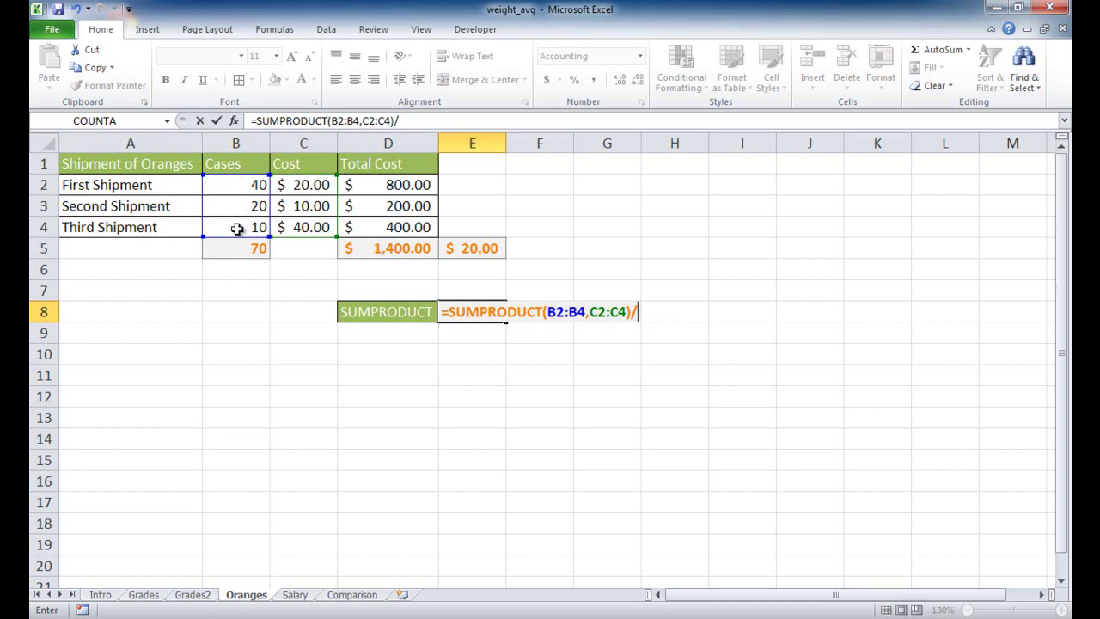
{"action": "type", "text": "sum"}
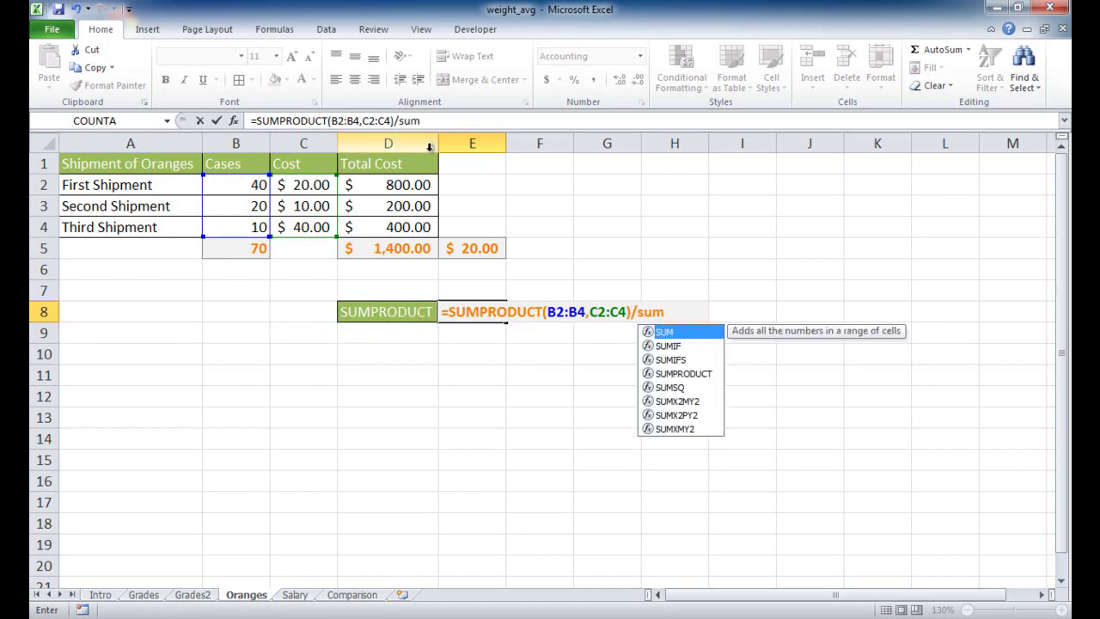
{"action": "type", "text": "("}
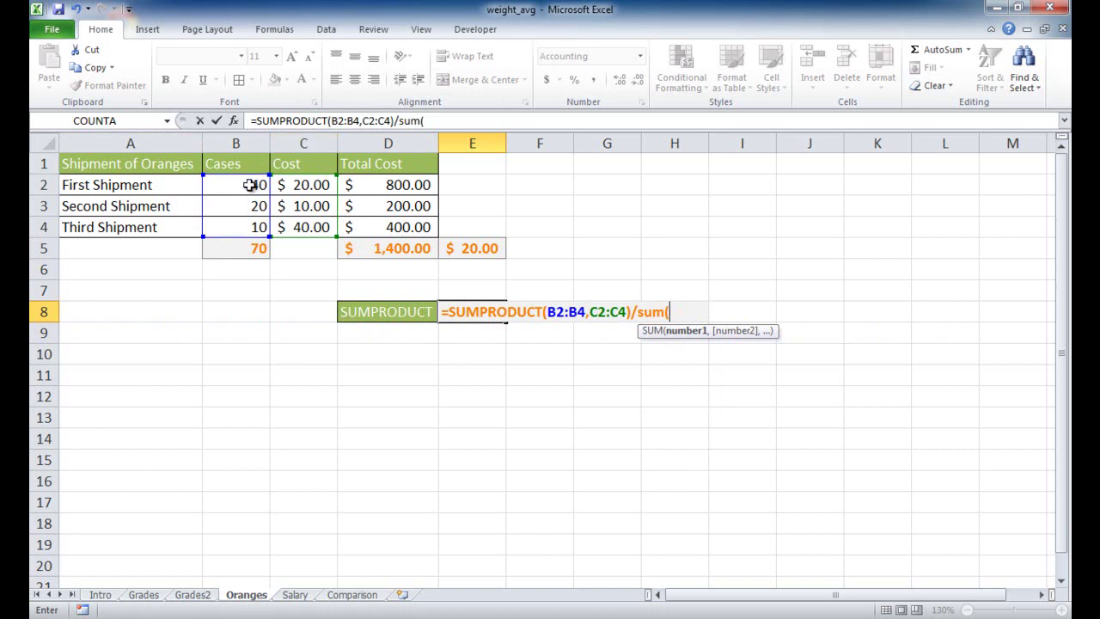
{"action": "left_click_drag", "start_coordinate": [250, 182], "coordinate": [248, 222]}
{"action": "type", "text": ")"}
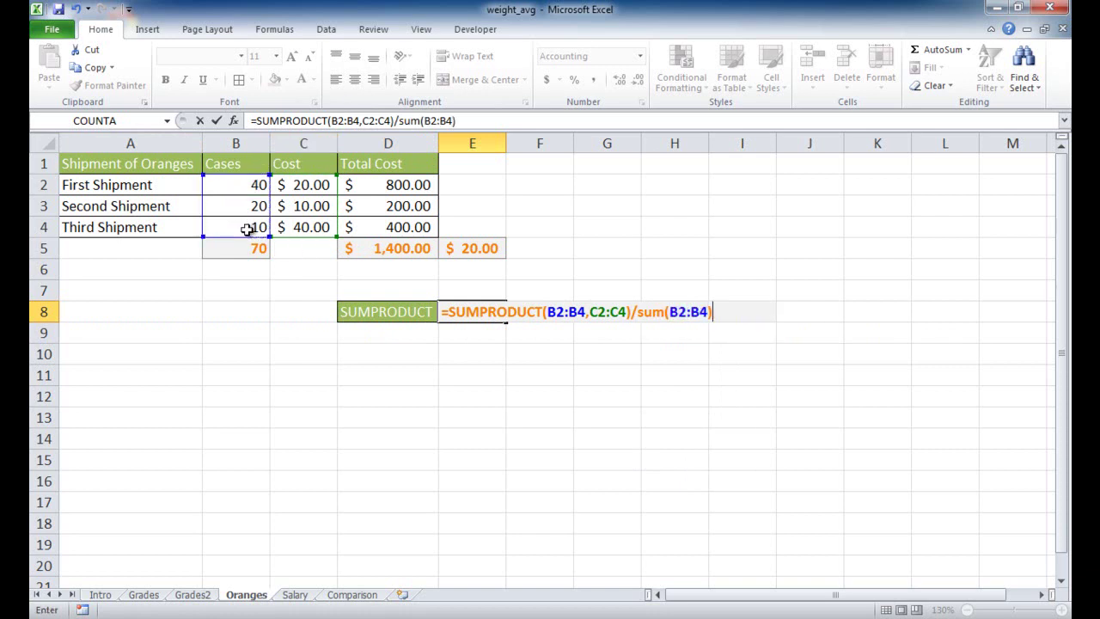
{"action": "key", "text": "Return"}
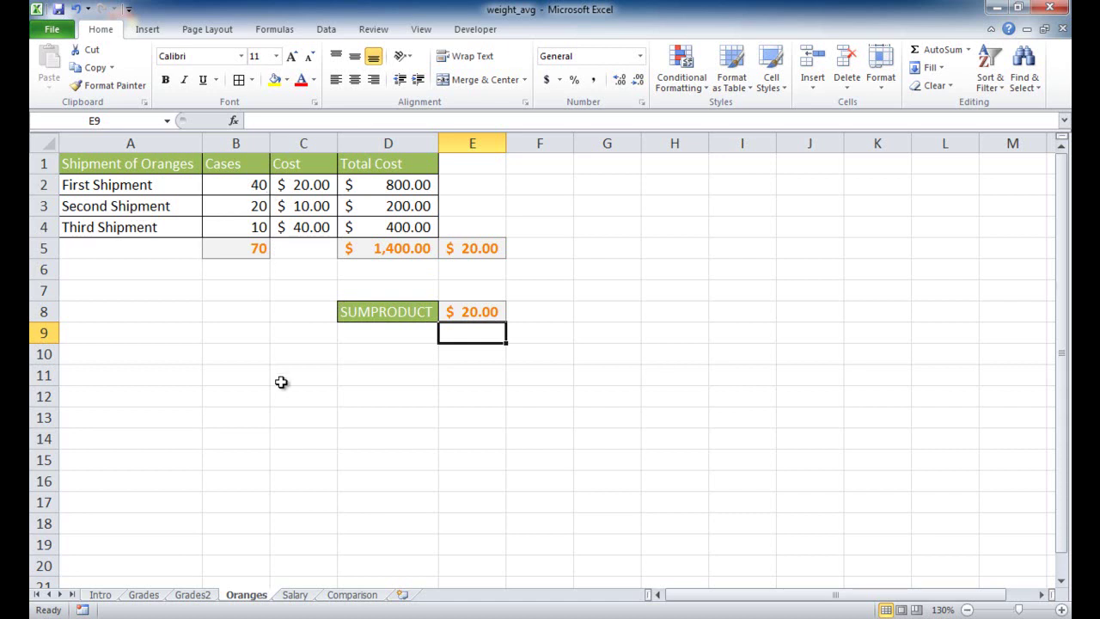
- Open the Salary sheet and examine the hours worked in column C against the hourly salaries in B2:B6
{"action": "left_click", "coordinate": [295, 594]}
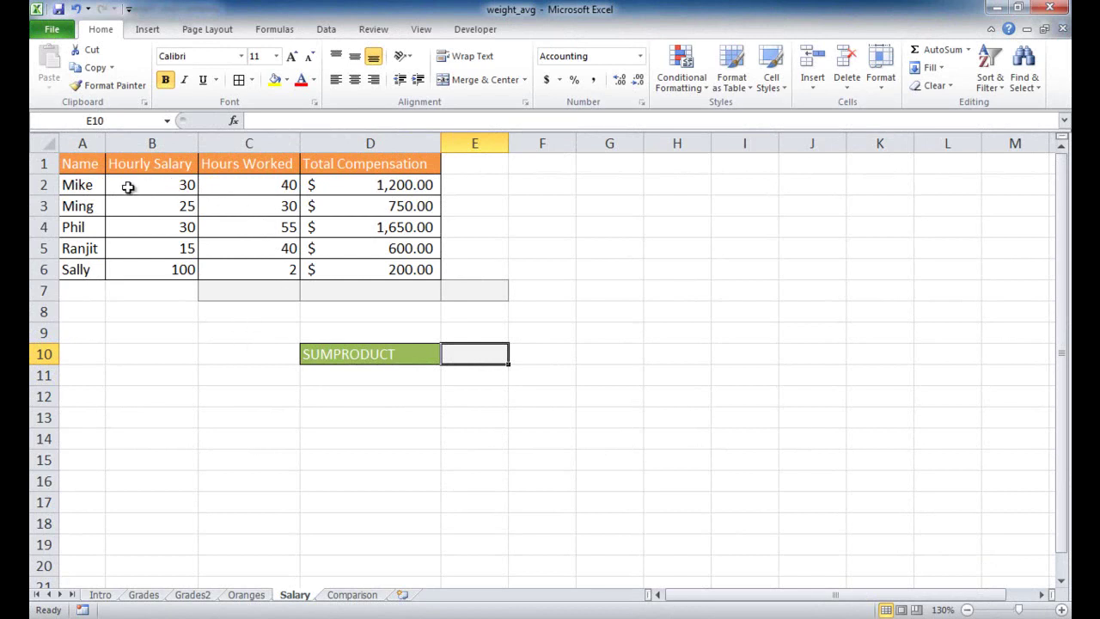
{"action": "left_click", "coordinate": [255, 185]}
{"action": "left_click", "coordinate": [261, 208]}
{"action": "left_click", "coordinate": [264, 228]}
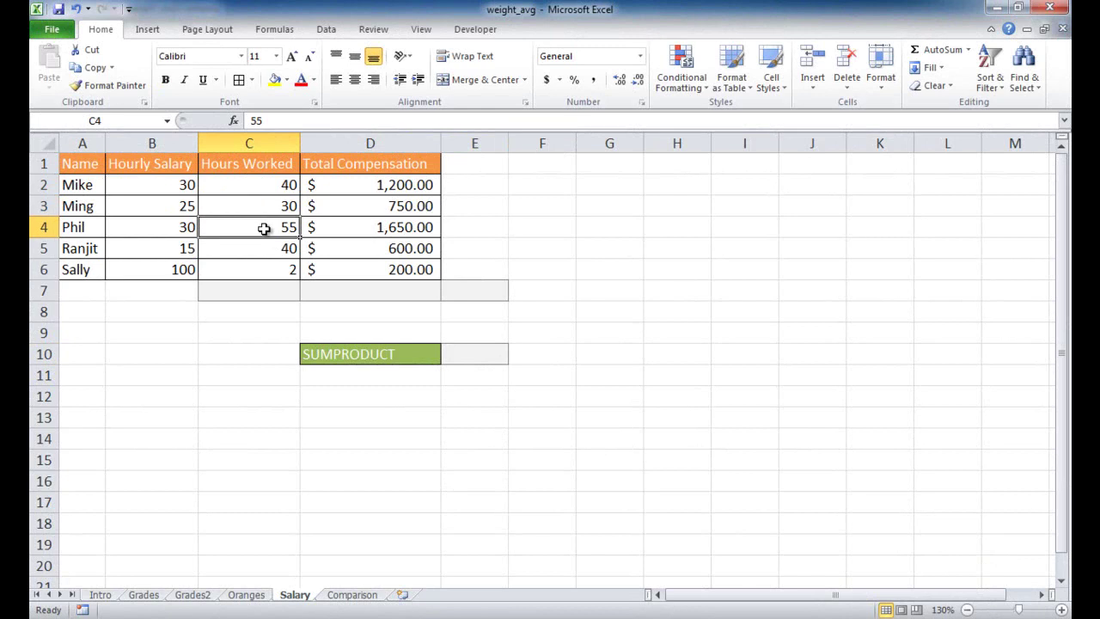
{"action": "left_click", "coordinate": [270, 250]}
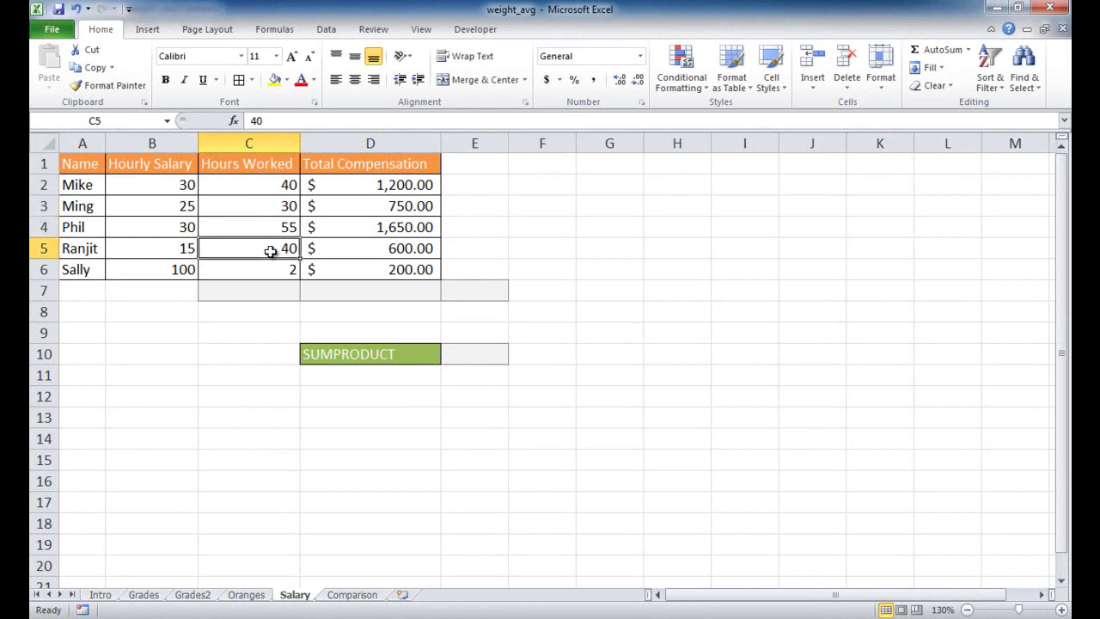
{"action": "left_click", "coordinate": [278, 272]}
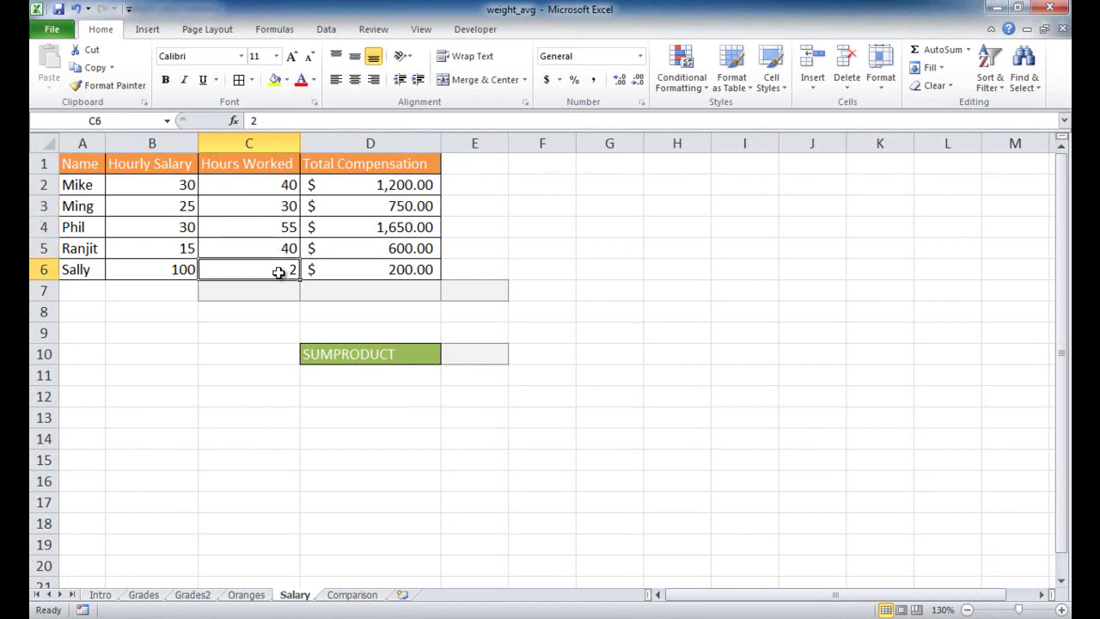
{"action": "left_click", "coordinate": [172, 270]}
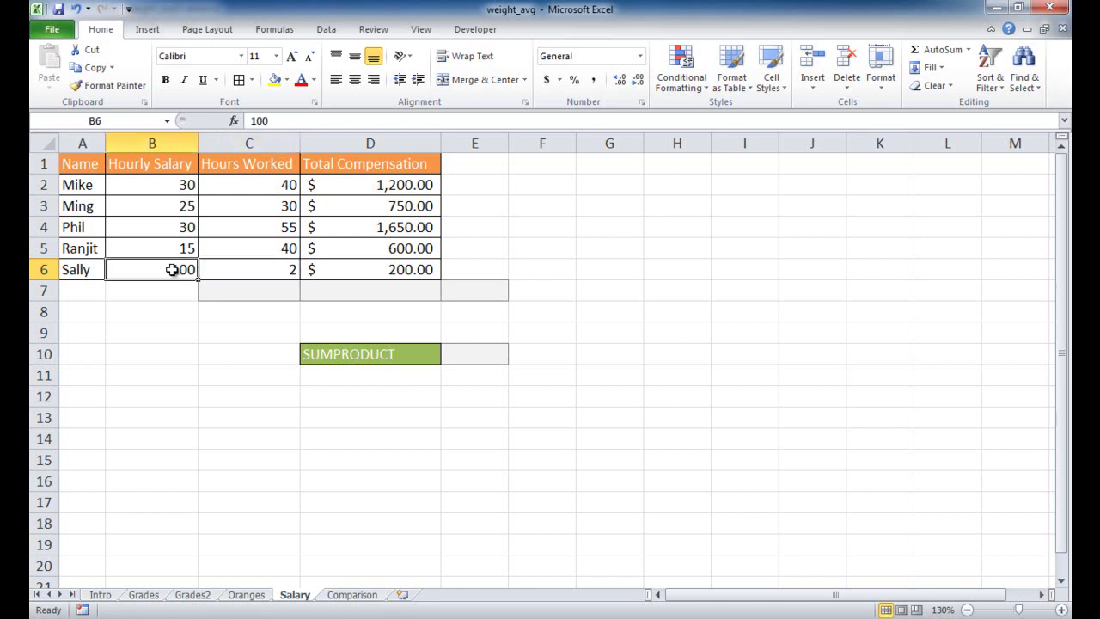
{"action": "left_click_drag", "start_coordinate": [158, 182], "coordinate": [159, 270]}
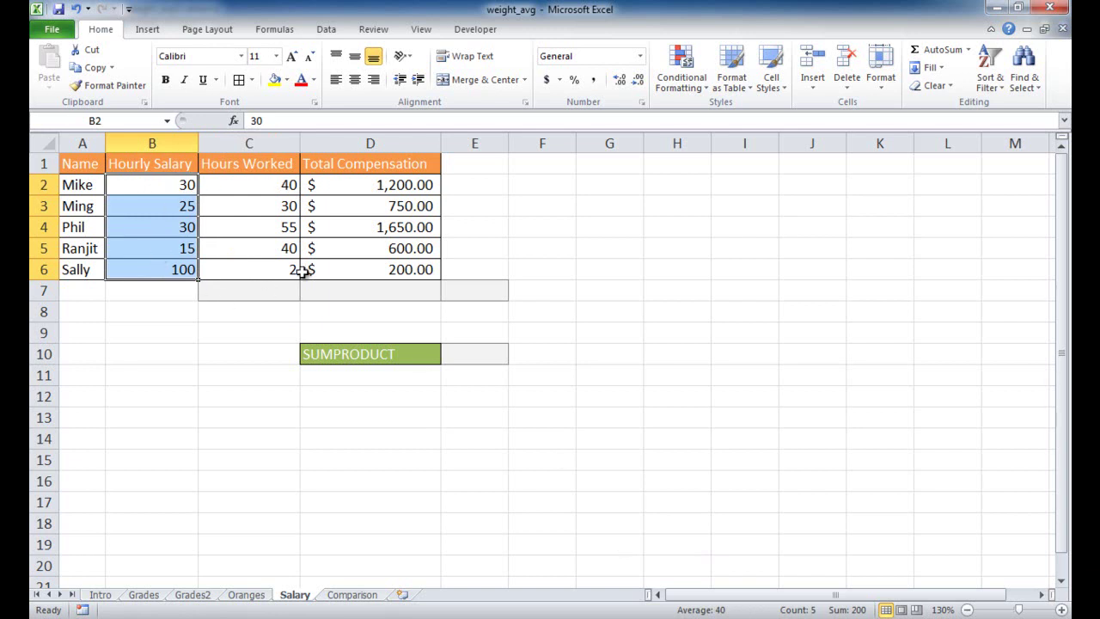
{"action": "left_click", "coordinate": [242, 273]}
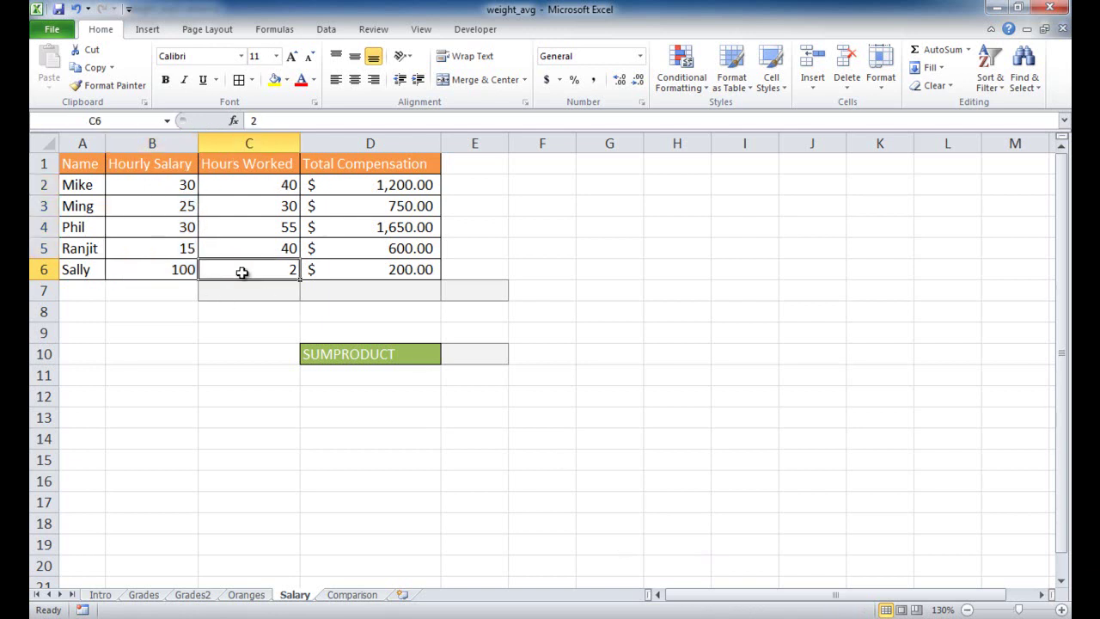
{"action": "left_click_drag", "start_coordinate": [253, 184], "coordinate": [256, 246]}
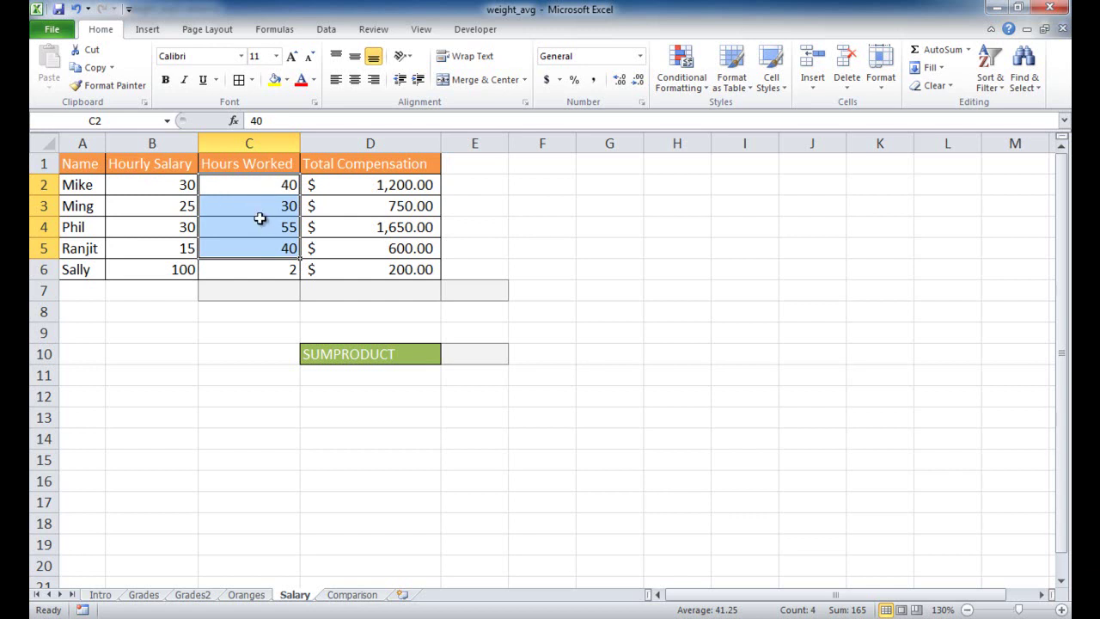
- Examine the Total Compensation in D2 together with the hourly salary in B2 and the hours worked in C2
{"action": "left_click", "coordinate": [346, 290]}
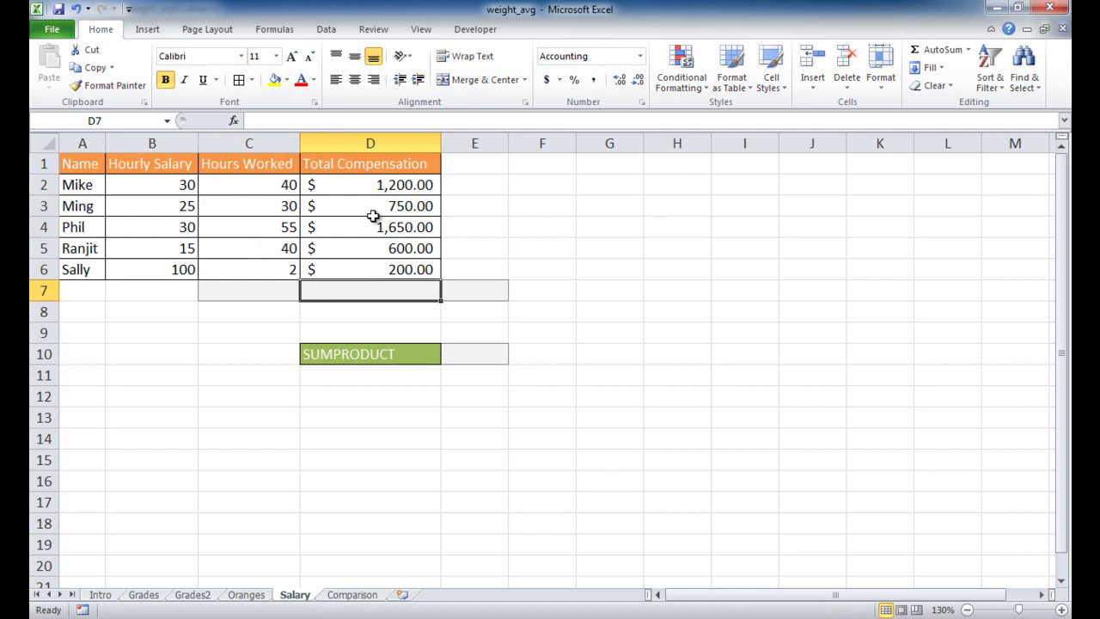
{"action": "left_click", "coordinate": [332, 183]}
{"action": "left_click", "coordinate": [147, 189]}
{"action": "left_click", "coordinate": [233, 187]}
{"action": "left_click", "coordinate": [366, 187]}
- Total the compensation in D7 and the hours worked in C7 with AutoSum
{"action": "left_click", "coordinate": [374, 289]}
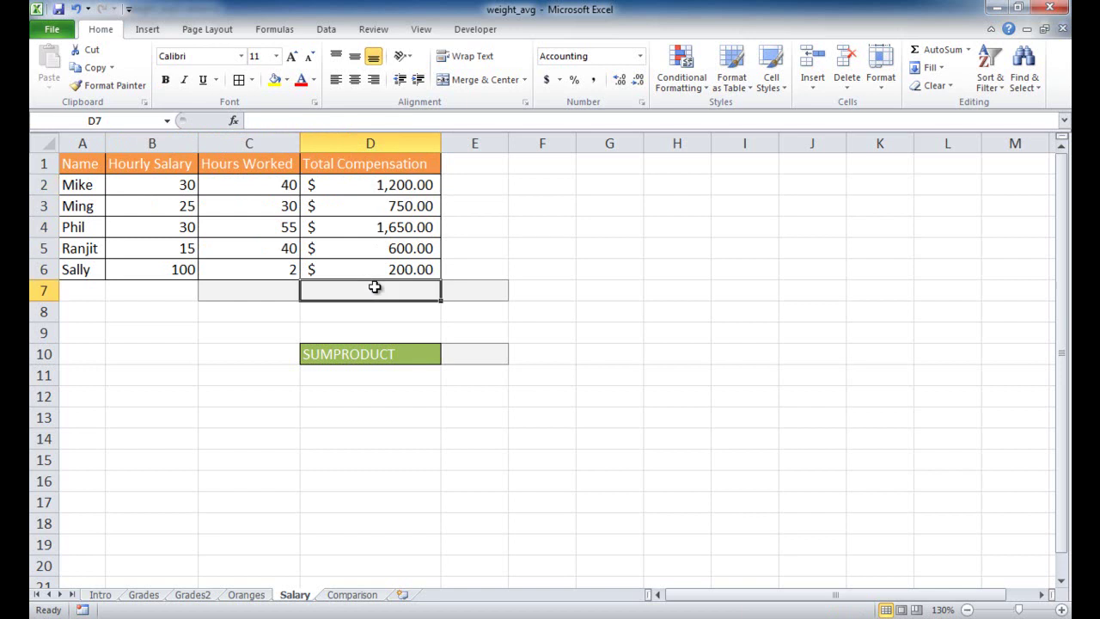
{"action": "left_click", "coordinate": [943, 49]}
{"action": "key", "text": "Return"}
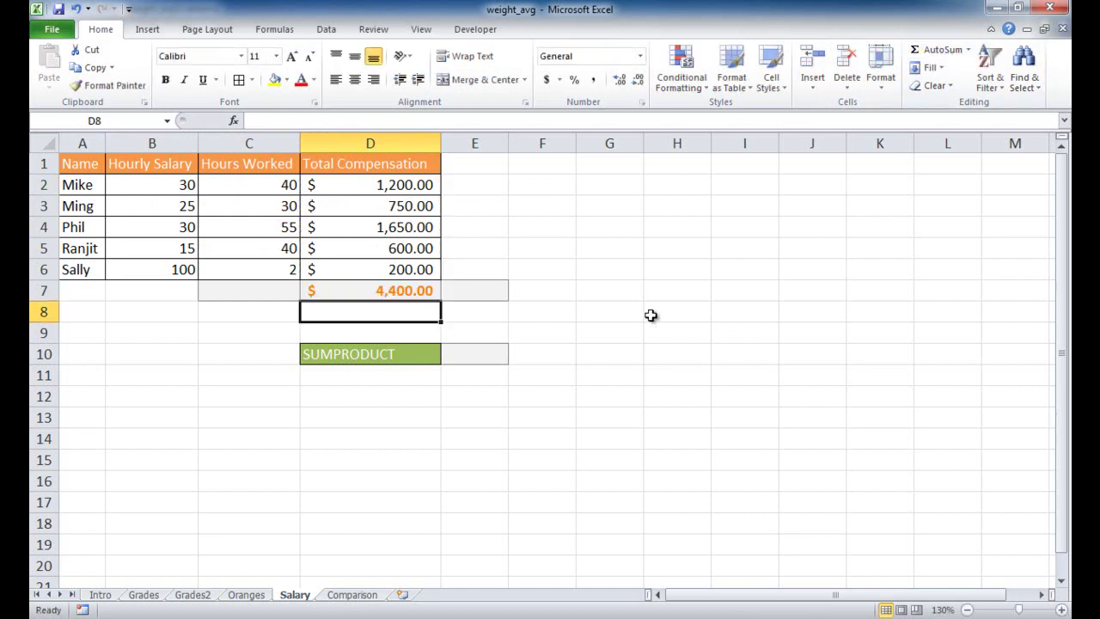
{"action": "left_click", "coordinate": [266, 291]}
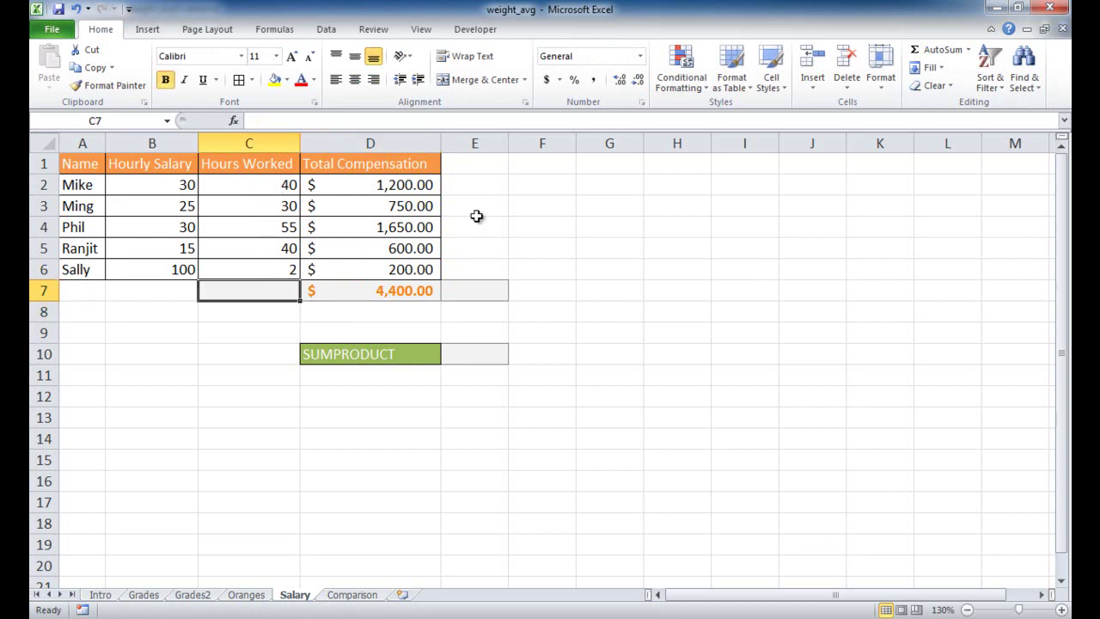
{"action": "left_click", "coordinate": [918, 51]}
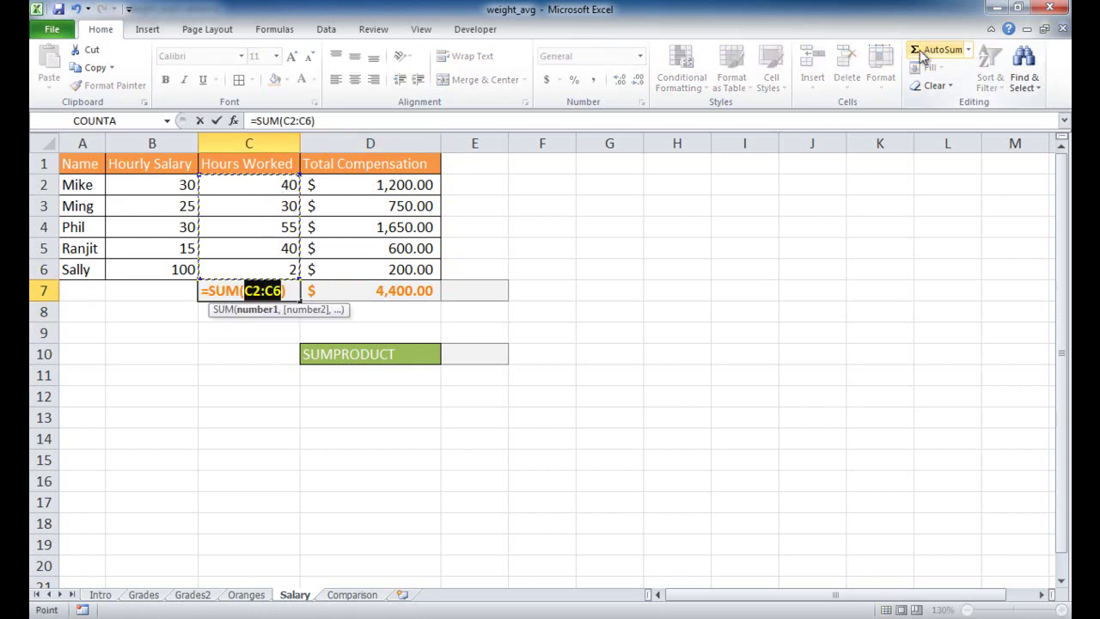
{"action": "key", "text": "Return"}
- Calculate the weighted average hourly salary in E7 by dividing total compensation by total hours, =D7/C7
{"action": "left_click", "coordinate": [475, 290]}
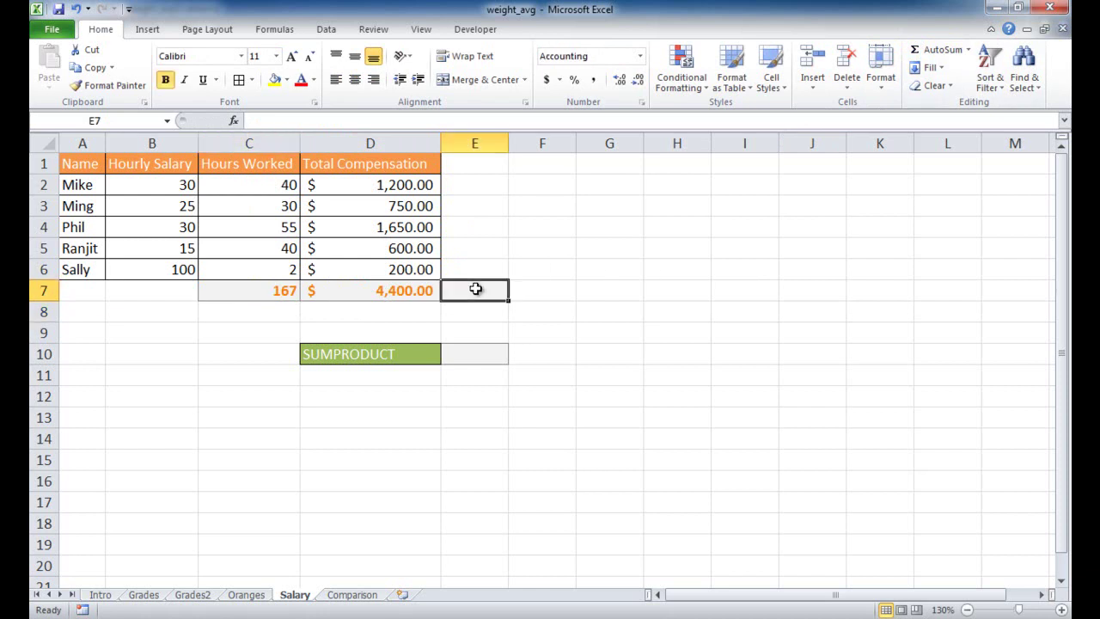
{"action": "type", "text": "="}
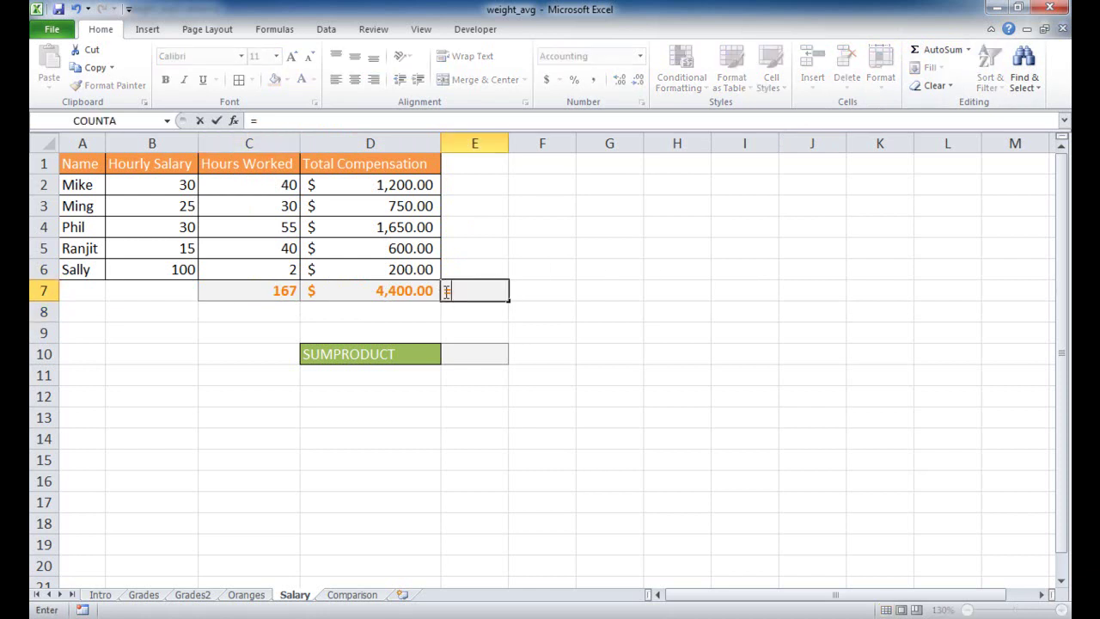
{"action": "left_click", "coordinate": [397, 291]}
{"action": "type", "text": "/"}
{"action": "left_click", "coordinate": [284, 290]}
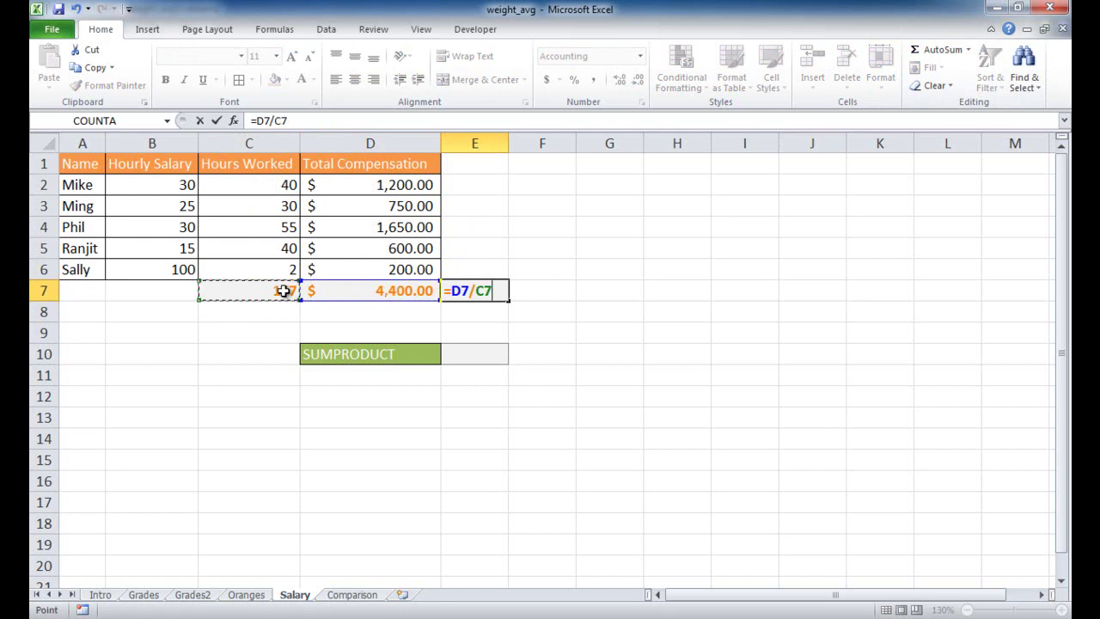
{"action": "key", "text": "Return"}
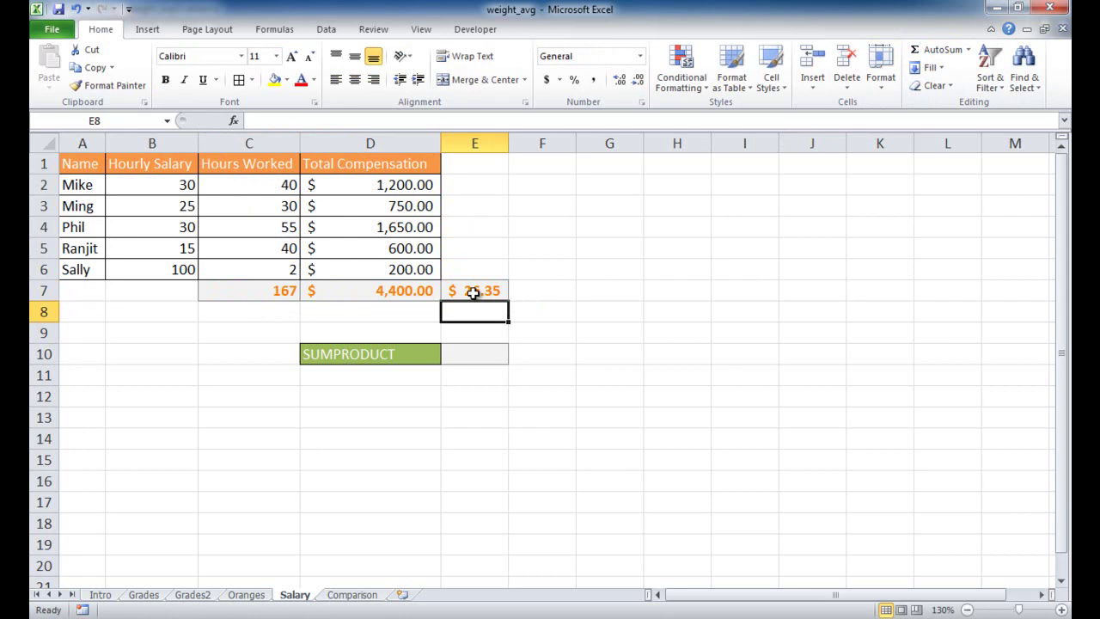
- Calculate the weighted average hourly salary in E10 with the formula =SUMPRODUCT(B2:B6,C2:C6)/SUM(C2:C6)
{"action": "key", "text": "Down"}
{"action": "key", "text": "Down"}
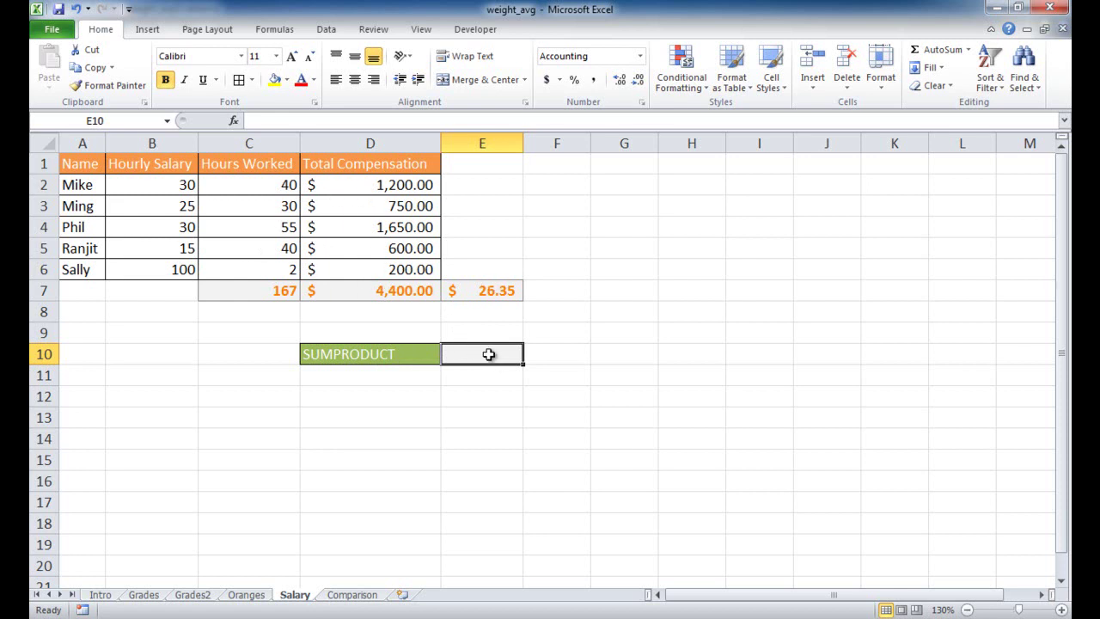
{"action": "type", "text": "=sump"}
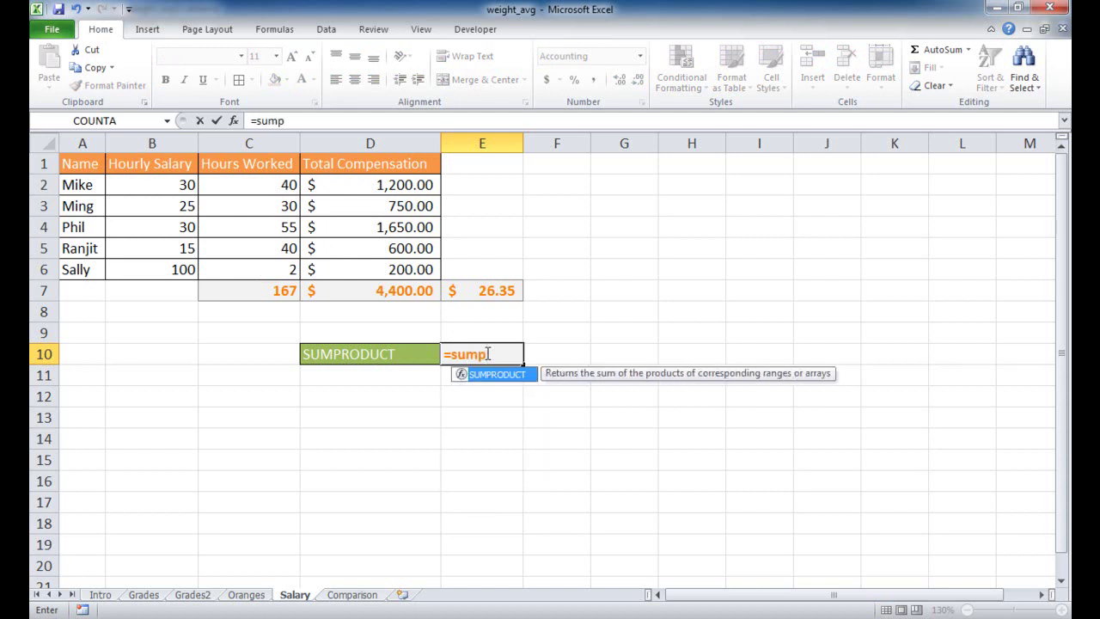
{"action": "key", "text": "Tab"}
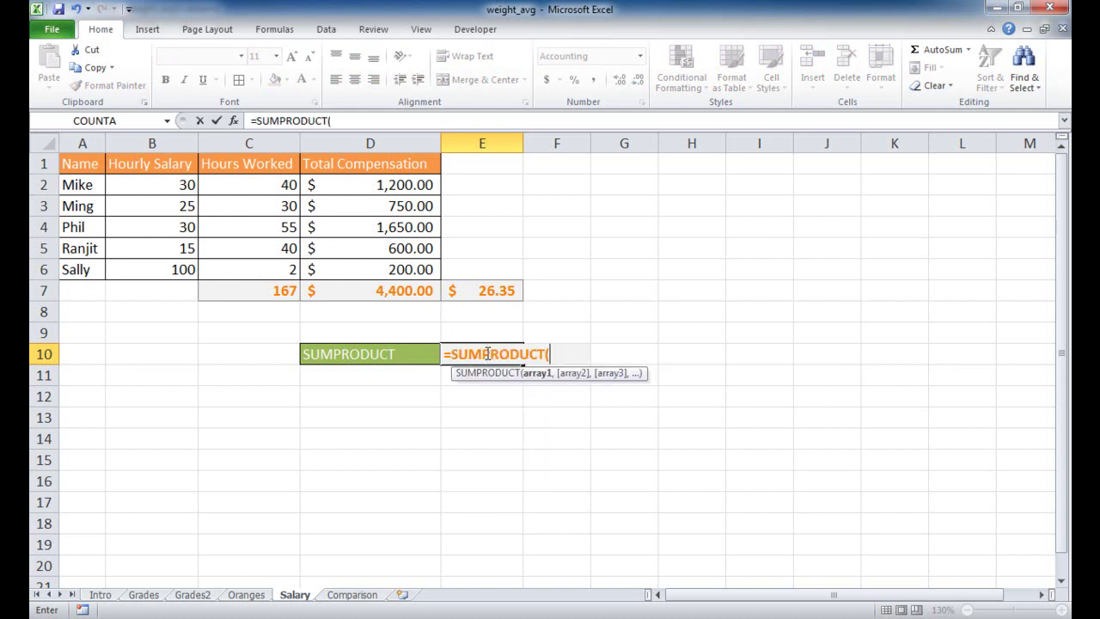
{"action": "left_click_drag", "start_coordinate": [167, 184], "coordinate": [169, 267]}
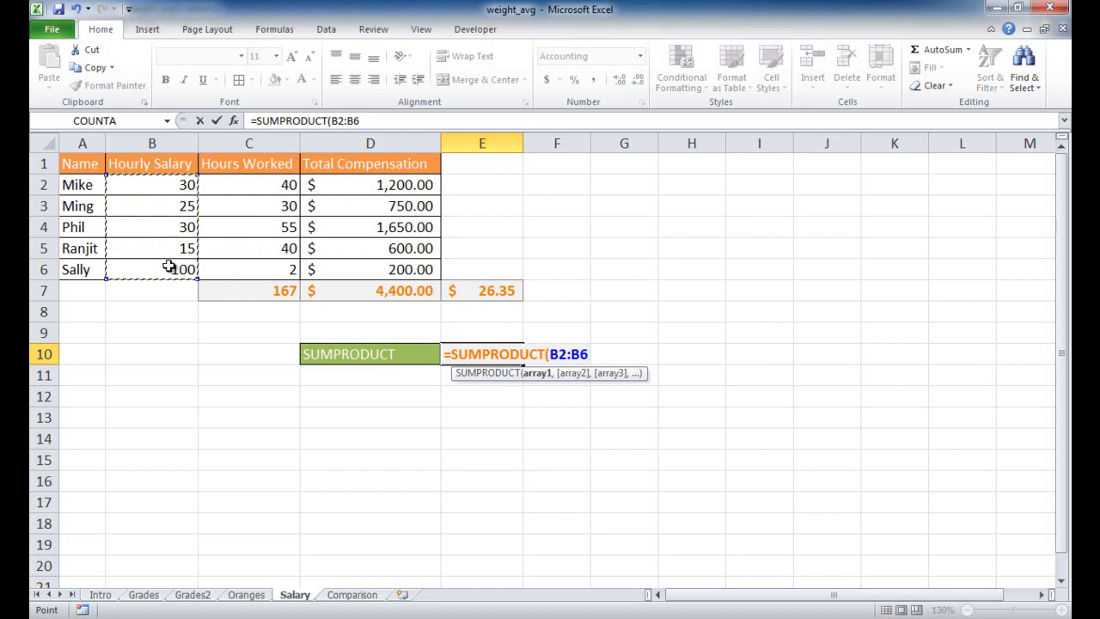
{"action": "type", "text": ","}
{"action": "left_click_drag", "start_coordinate": [239, 184], "coordinate": [236, 269]}
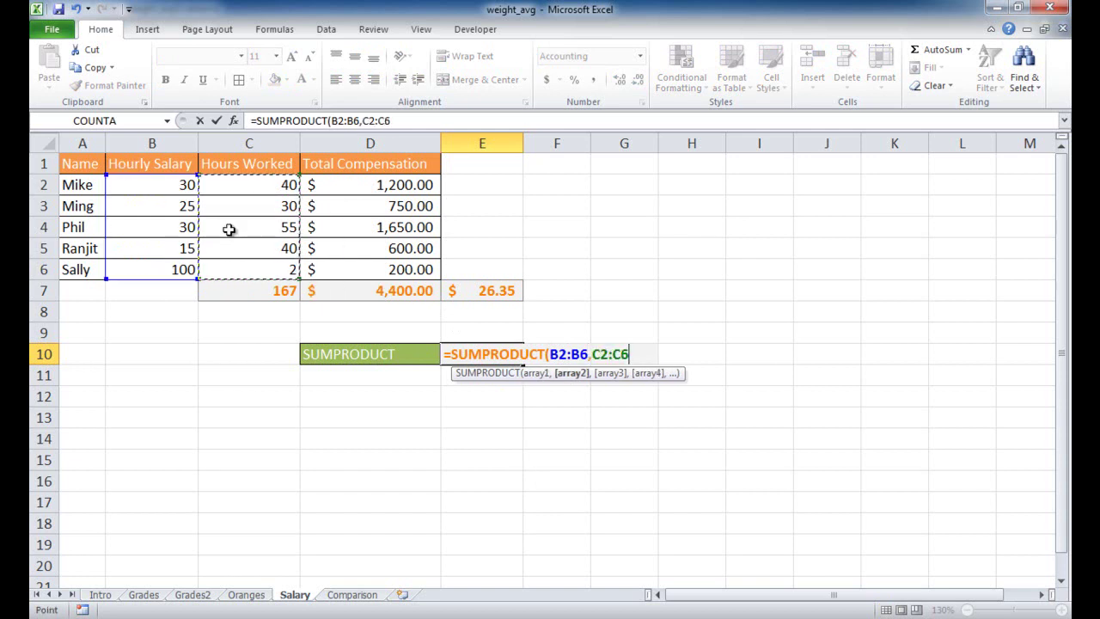
{"action": "type", "text": ")"}
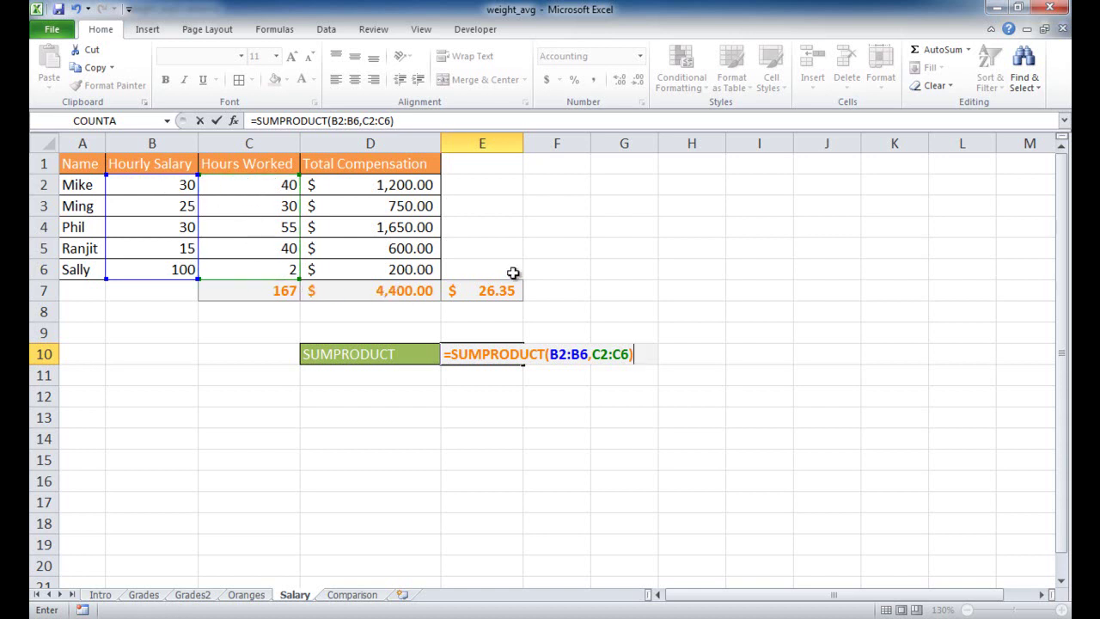
{"action": "type", "text": "/"}
{"action": "type", "text": "sum"}
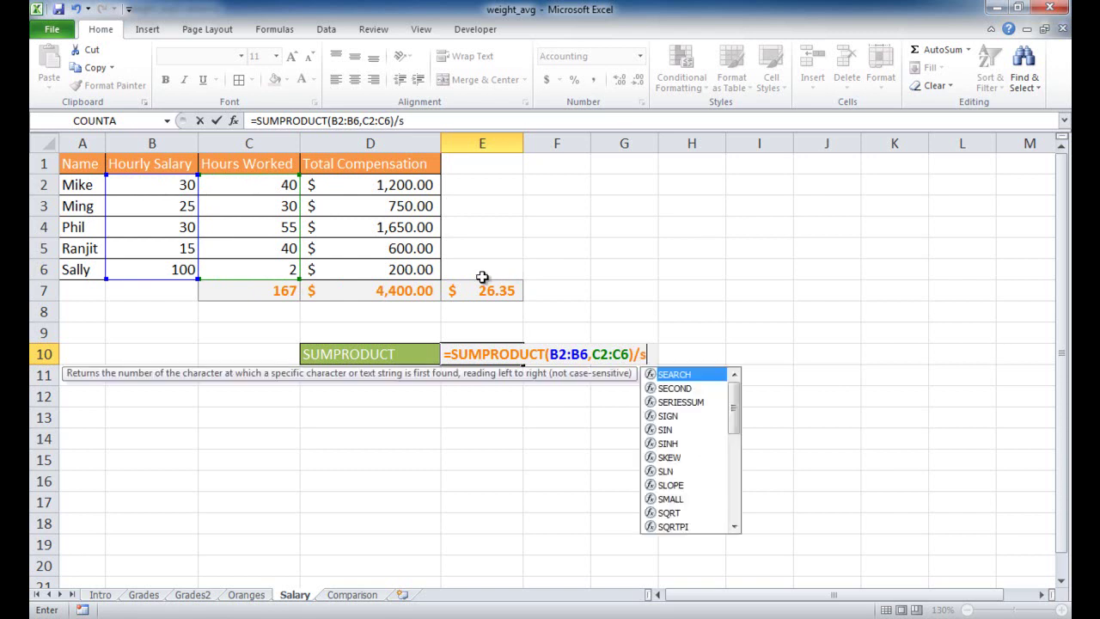
{"action": "type", "text": "("}
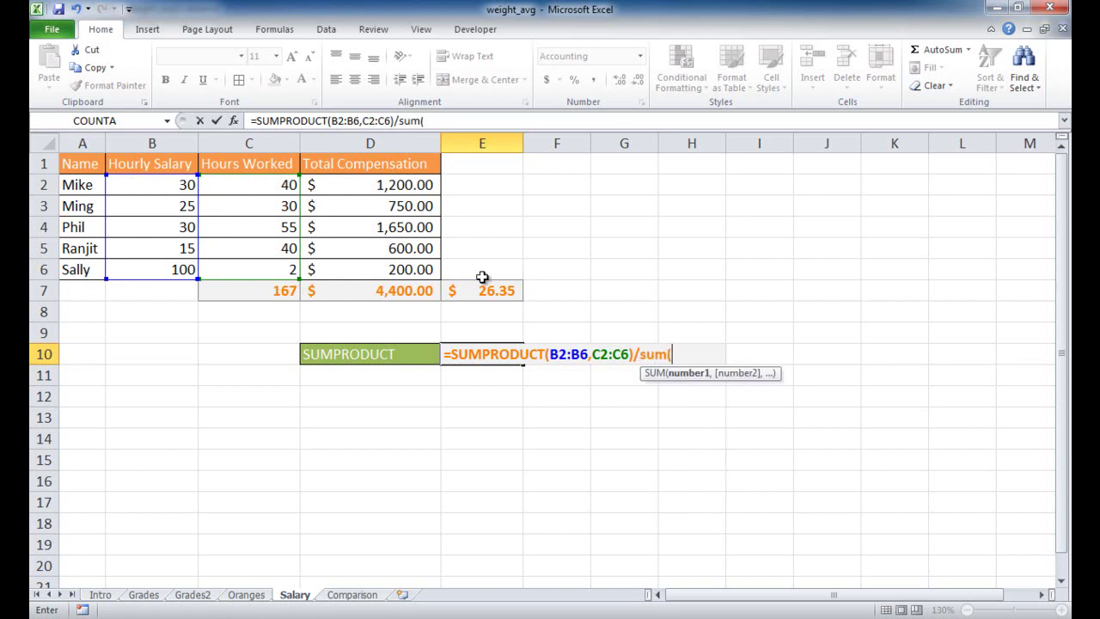
{"action": "left_click_drag", "start_coordinate": [246, 177], "coordinate": [246, 271]}
{"action": "type", "text": ")"}
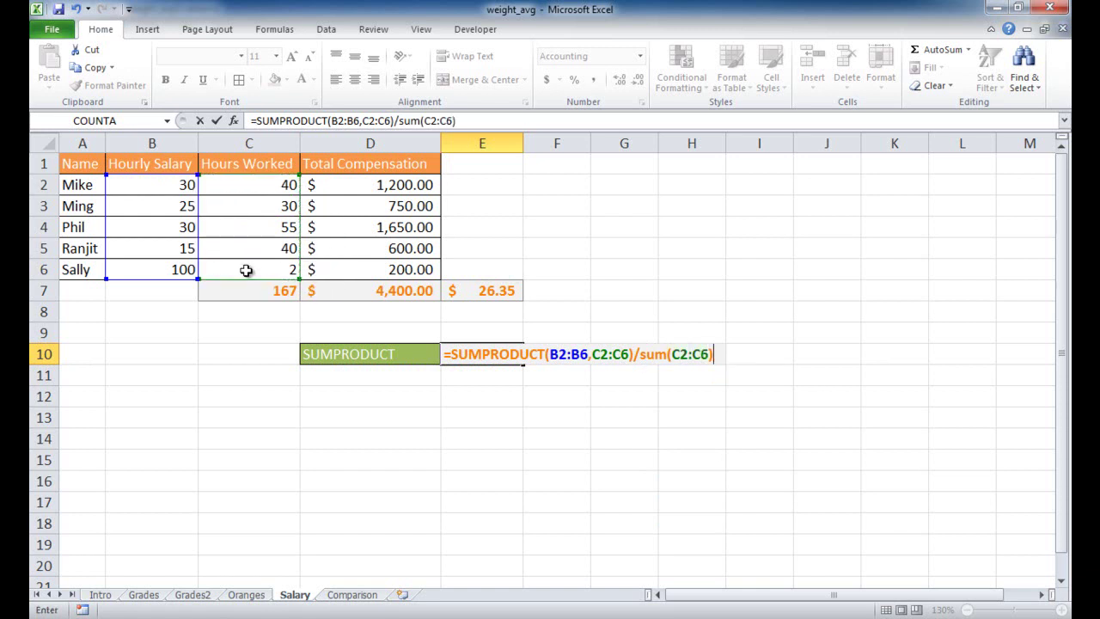
{"action": "key", "text": "Return"}
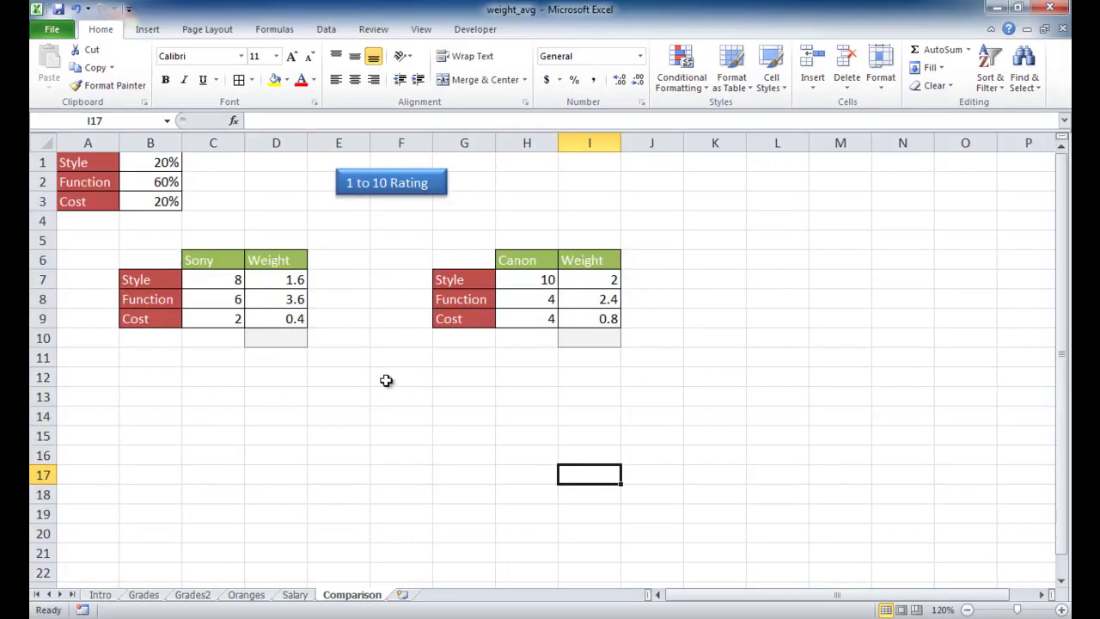
- On the Comparison sheet, examine the Style, Function and Cost criteria in A1:A3 and their percentage weights in B1:B3
{"action": "left_click", "coordinate": [101, 162]}
{"action": "left_click", "coordinate": [95, 182]}
{"action": "left_click", "coordinate": [95, 202]}
{"action": "left_click", "coordinate": [94, 166]}
{"action": "left_click", "coordinate": [93, 182]}
{"action": "left_click", "coordinate": [93, 200]}
{"action": "left_click", "coordinate": [168, 164]}
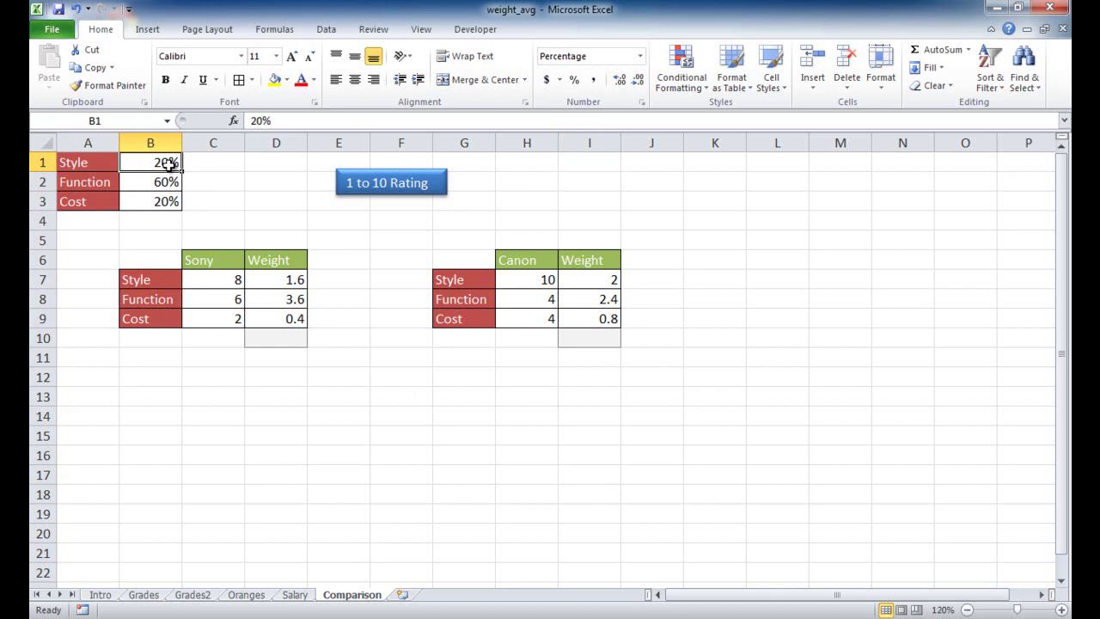
{"action": "left_click", "coordinate": [165, 181]}
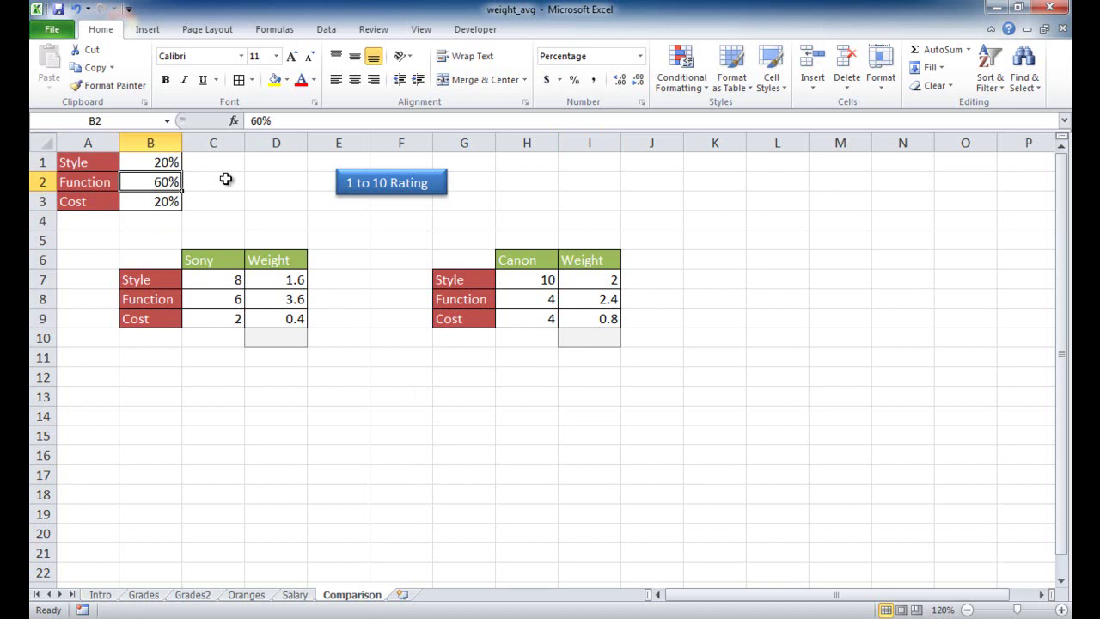
{"action": "left_click", "coordinate": [168, 201]}
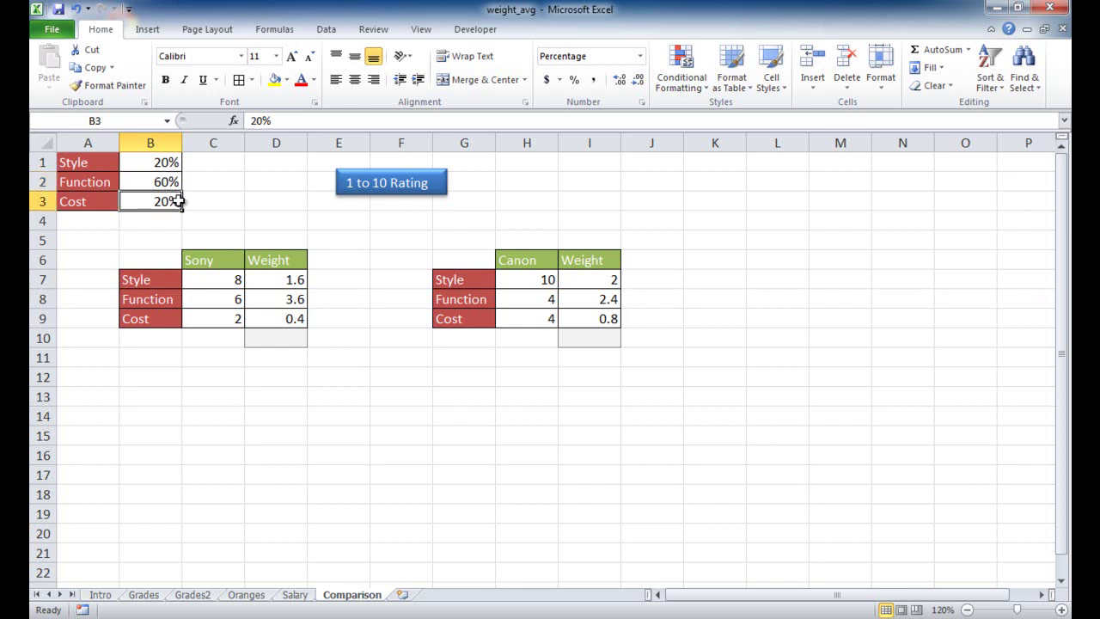
{"action": "left_click_drag", "start_coordinate": [167, 163], "coordinate": [165, 201]}
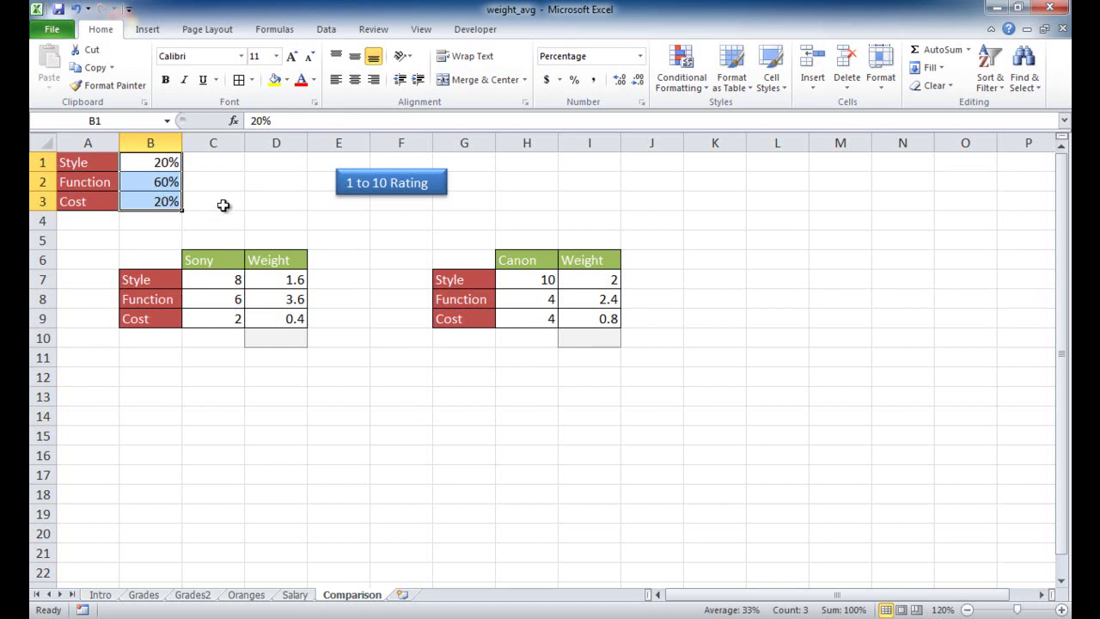
- Examine the Style, Function and Cost ratings of Sony in C7:C9 and of Canon in H7:H9
{"action": "left_click", "coordinate": [214, 277]}
{"action": "left_click", "coordinate": [221, 301]}
{"action": "left_click", "coordinate": [209, 262]}
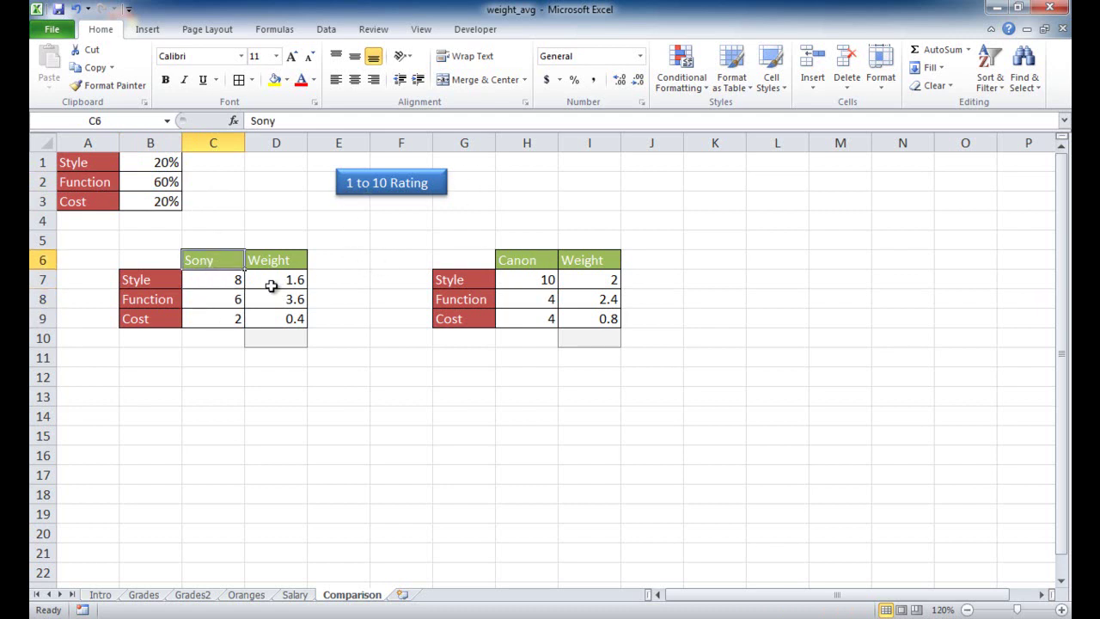
{"action": "left_click", "coordinate": [217, 282]}
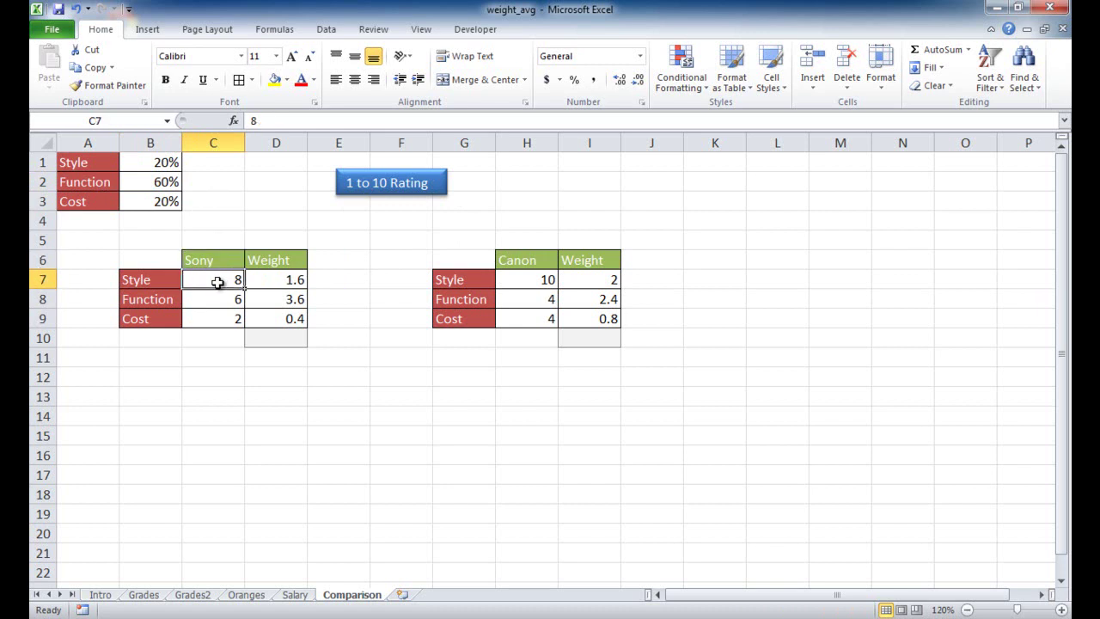
{"action": "left_click", "coordinate": [221, 301]}
{"action": "left_click", "coordinate": [220, 324]}
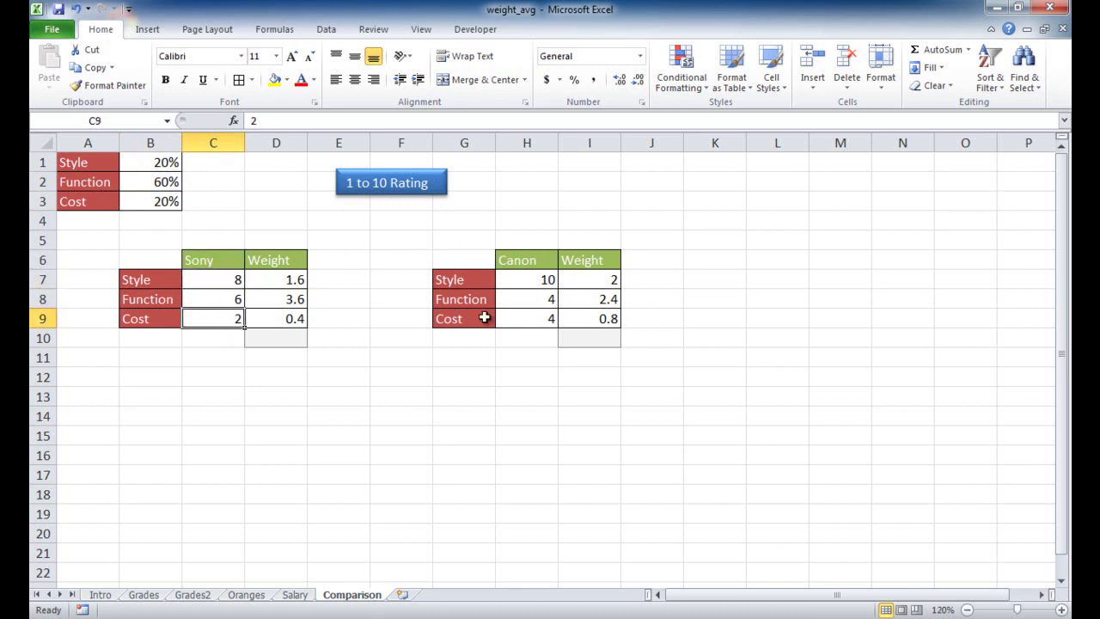
{"action": "left_click", "coordinate": [537, 280]}
{"action": "left_click", "coordinate": [536, 303]}
{"action": "left_click", "coordinate": [536, 321]}
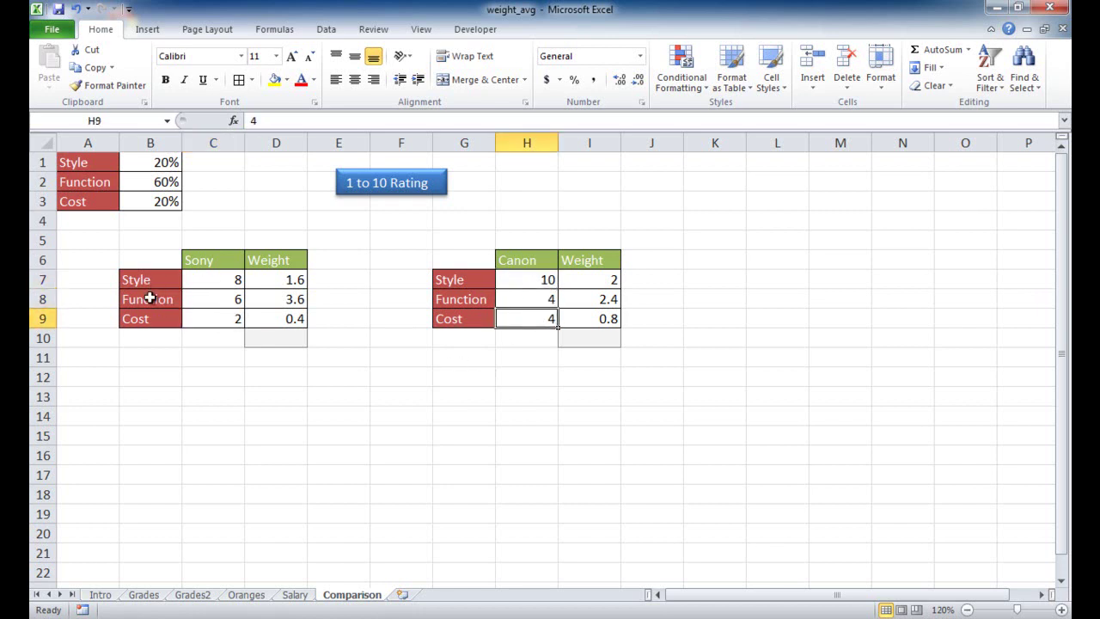
- Examine the Sony Weight formulas in D7:D9 together with the ratings in C7:C9 that they multiply
{"action": "left_click", "coordinate": [272, 280]}
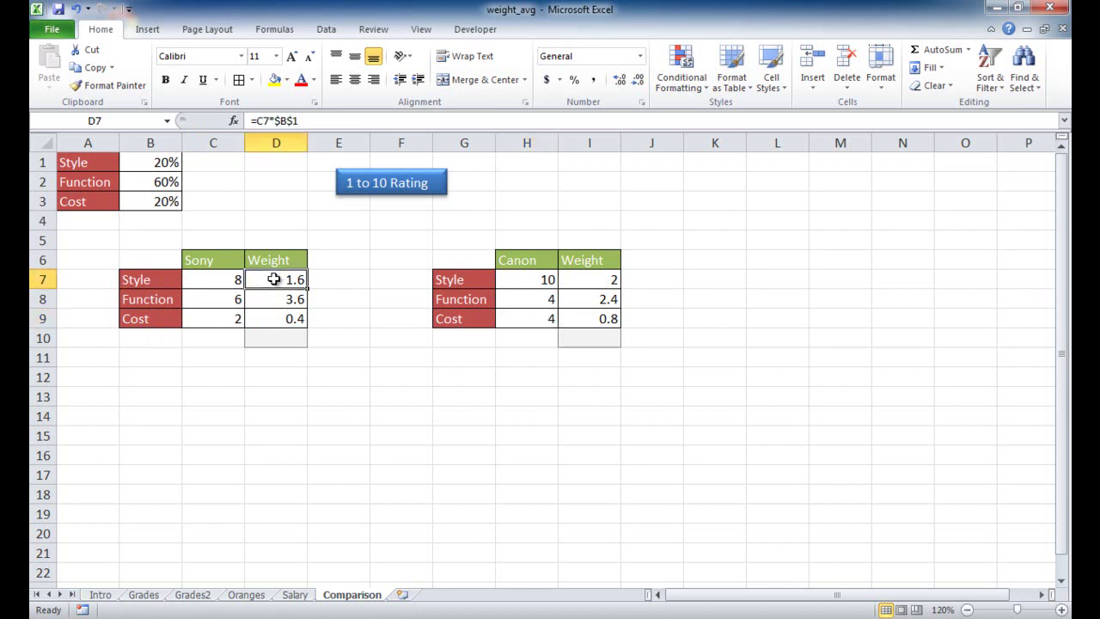
{"action": "left_click", "coordinate": [224, 281]}
{"action": "left_click", "coordinate": [286, 280]}
{"action": "left_click", "coordinate": [275, 300]}
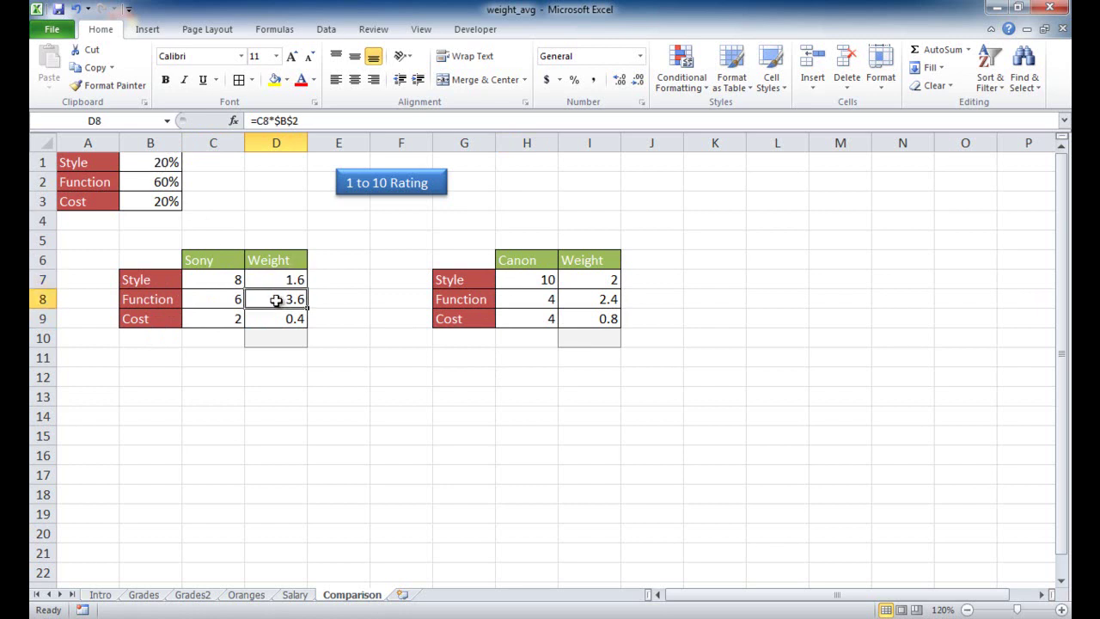
{"action": "left_click", "coordinate": [220, 300]}
{"action": "left_click", "coordinate": [288, 300]}
{"action": "left_click", "coordinate": [230, 320]}
{"action": "left_click", "coordinate": [280, 323]}
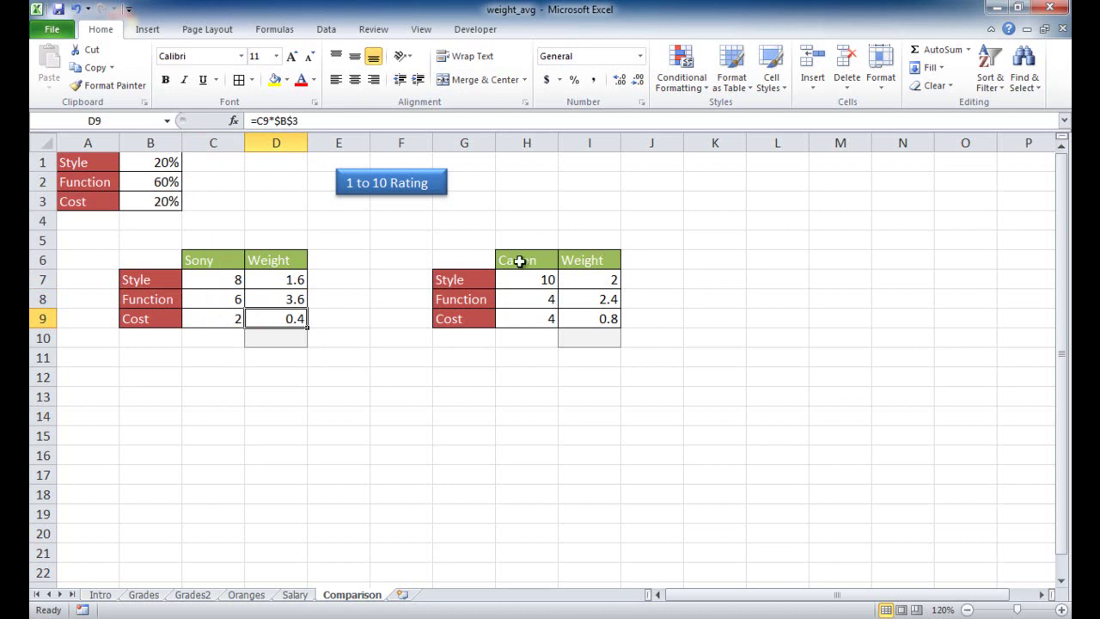
- Examine the Canon Weight formulas in I7:I9
{"action": "left_click", "coordinate": [593, 282]}
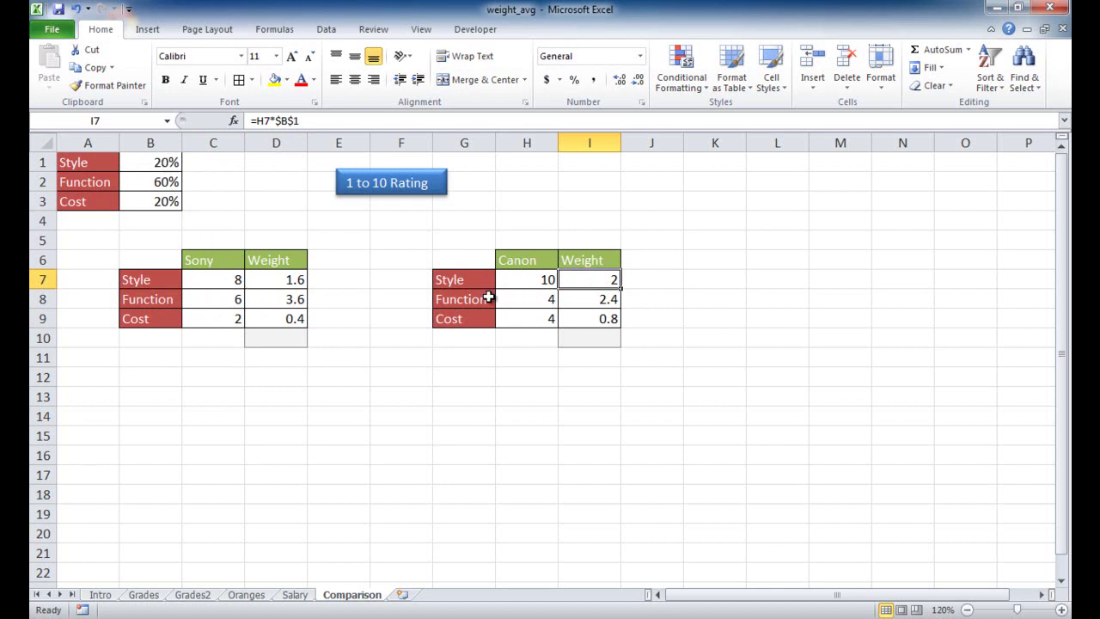
{"action": "left_click", "coordinate": [588, 301]}
{"action": "left_click", "coordinate": [591, 316]}
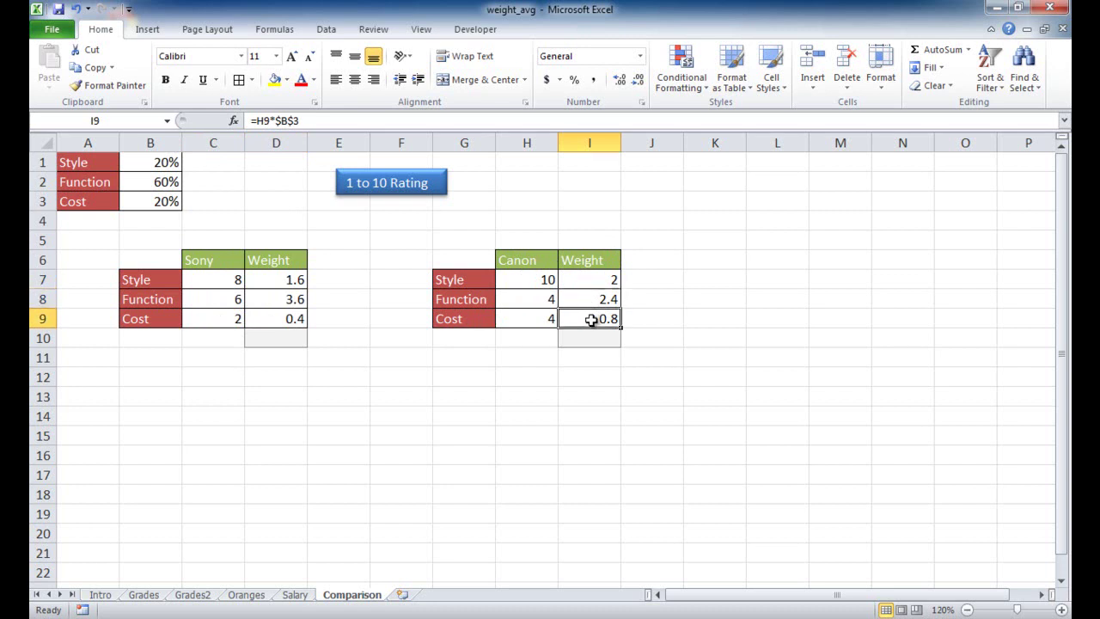
- Total the weighted scores for Sony in D10 and for Canon in I10 with AutoSum
{"action": "left_click", "coordinate": [285, 337]}
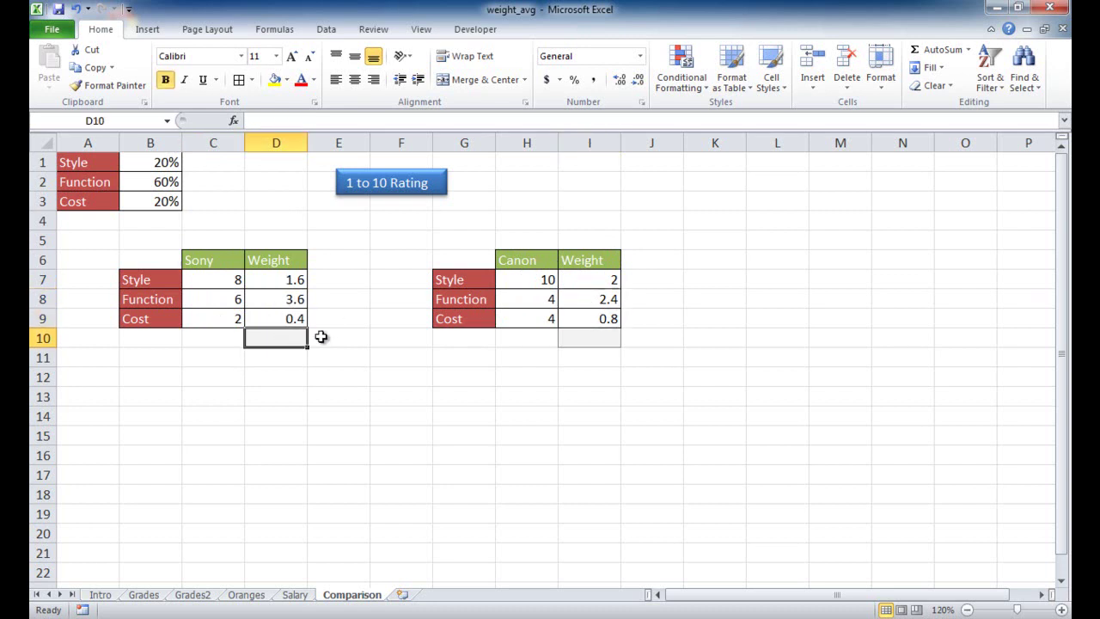
{"action": "left_click", "coordinate": [939, 50]}
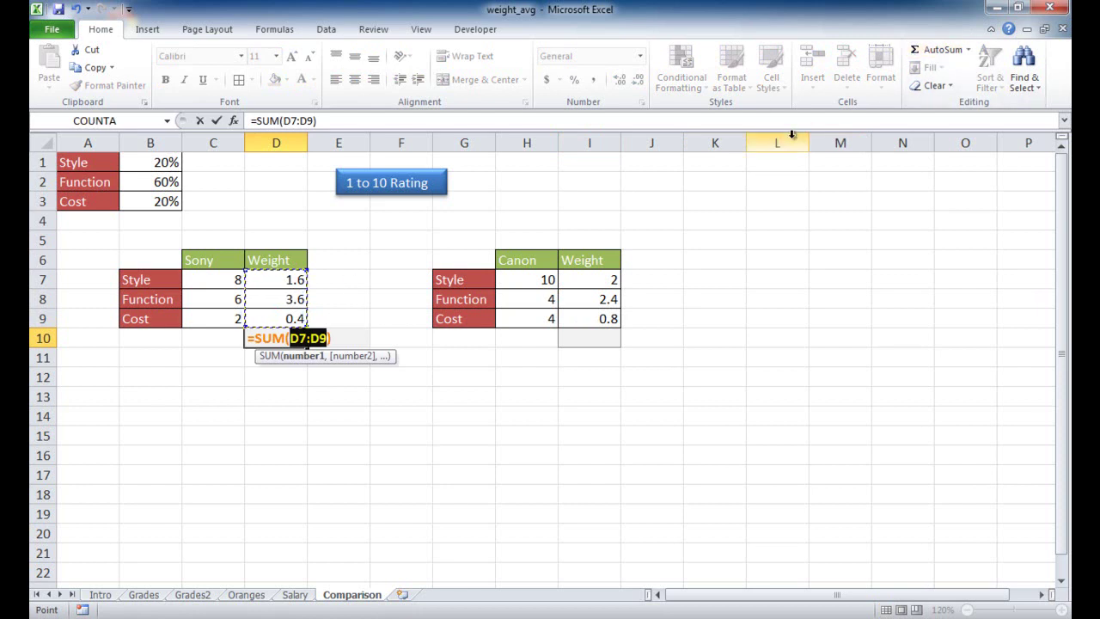
{"action": "key", "text": "Return"}
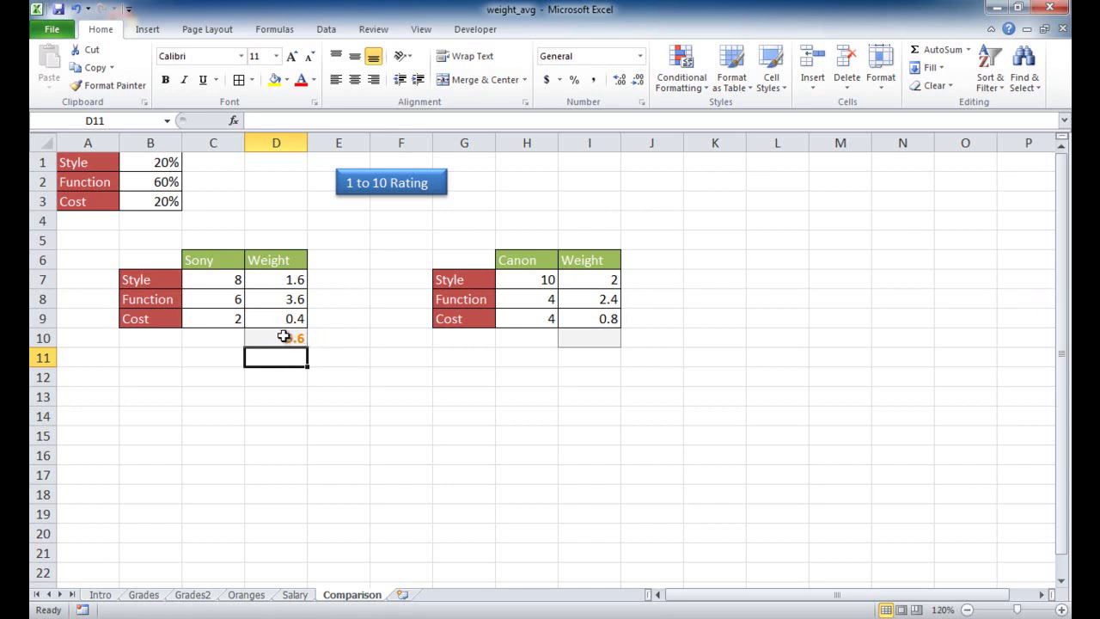
{"action": "left_click", "coordinate": [594, 344]}
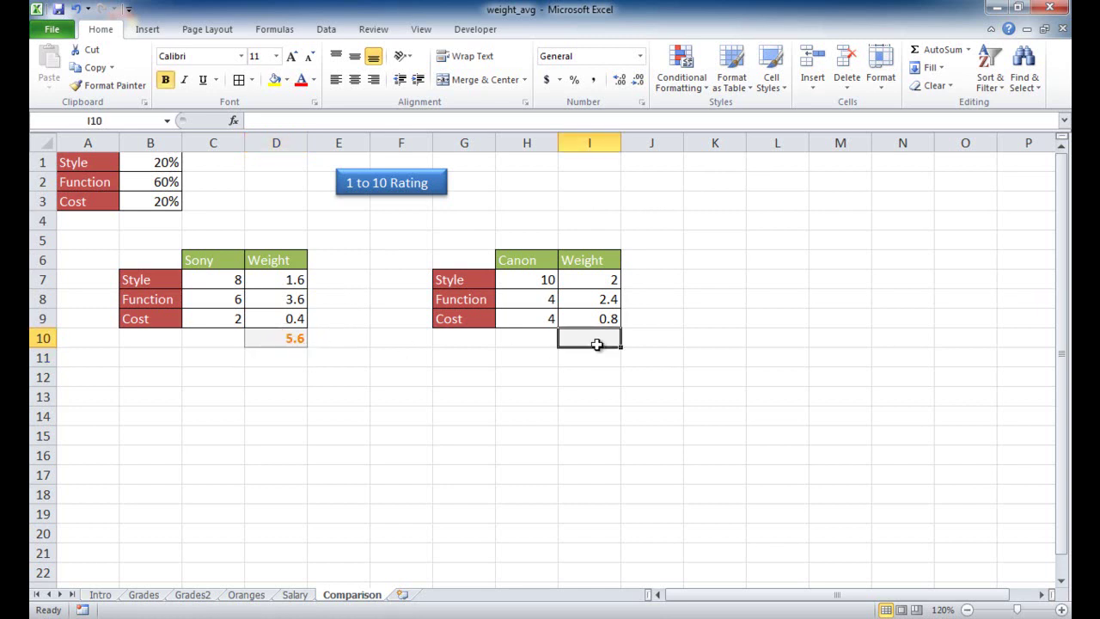
{"action": "left_click", "coordinate": [945, 50]}
{"action": "key", "text": "Return"}
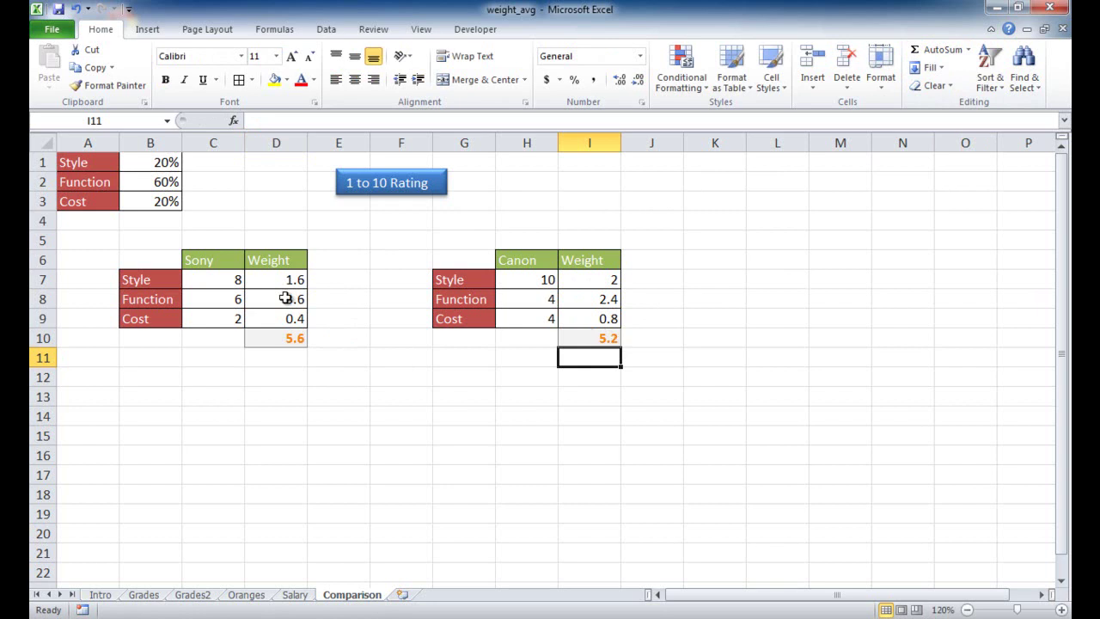
- Compare the Function ratings in C8 and H8 and the Style ratings in H7 and C7 between Sony and Canon
{"action": "left_click", "coordinate": [214, 300]}
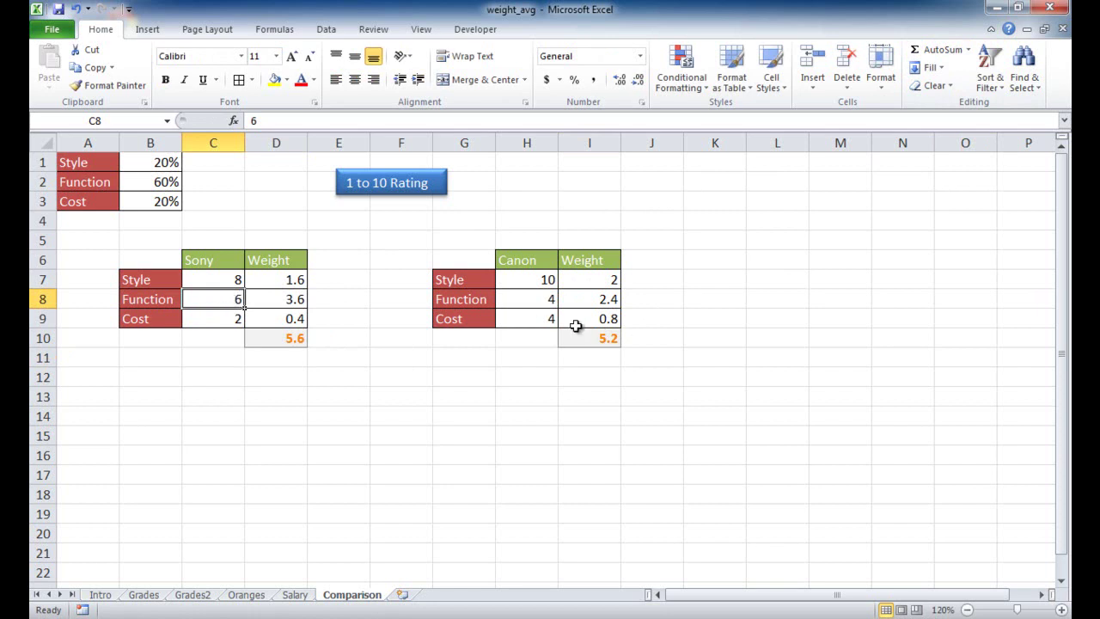
{"action": "left_click", "coordinate": [544, 300]}
{"action": "left_click", "coordinate": [544, 281]}
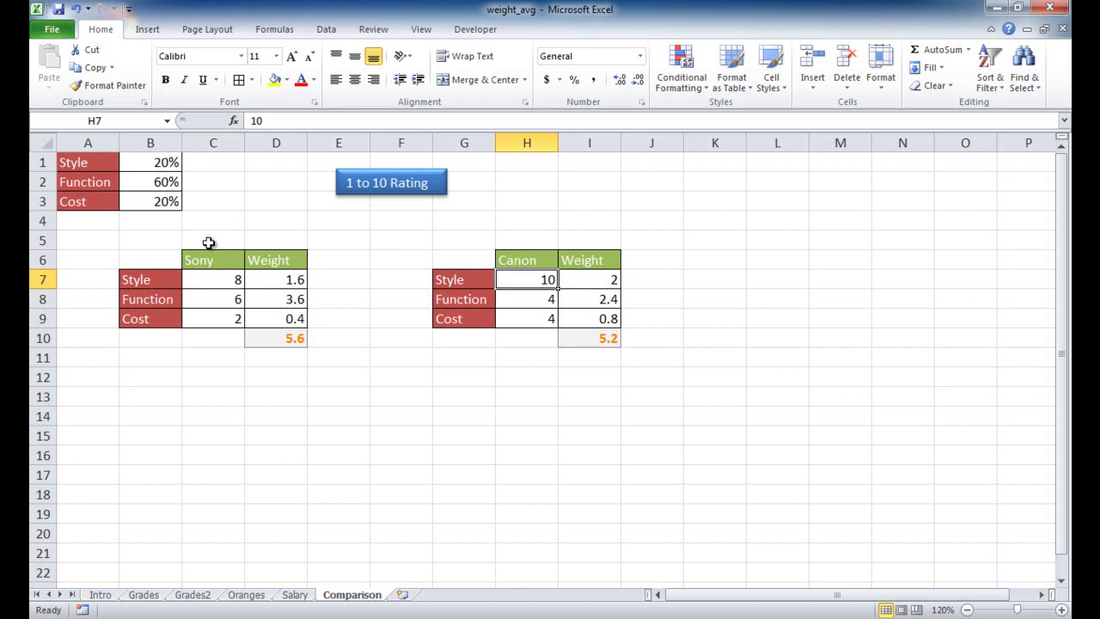
{"action": "left_click", "coordinate": [222, 284]}
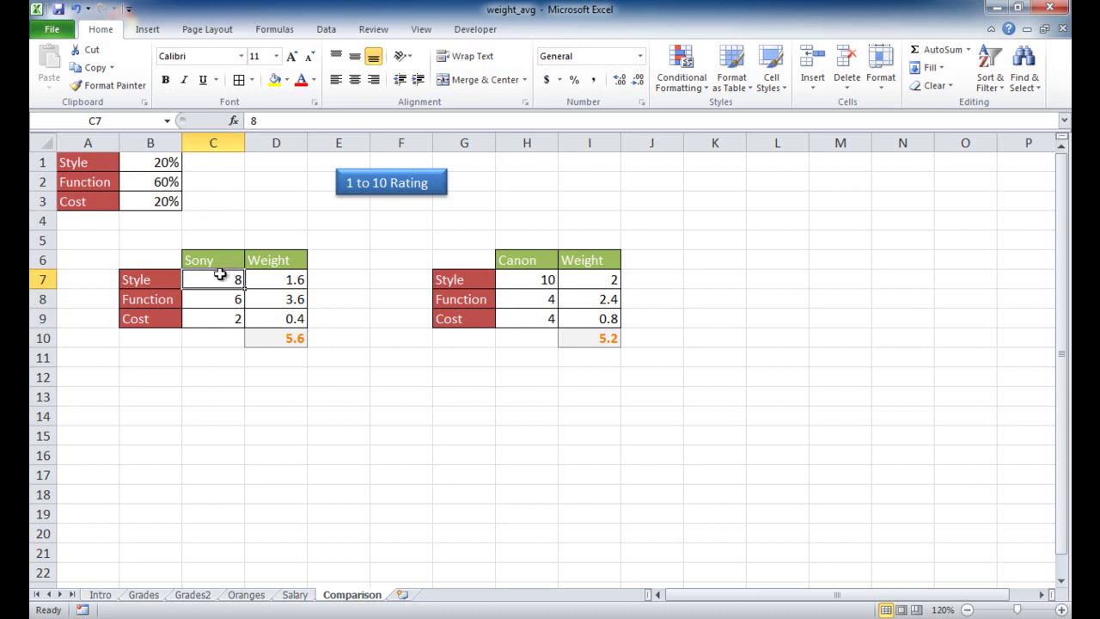